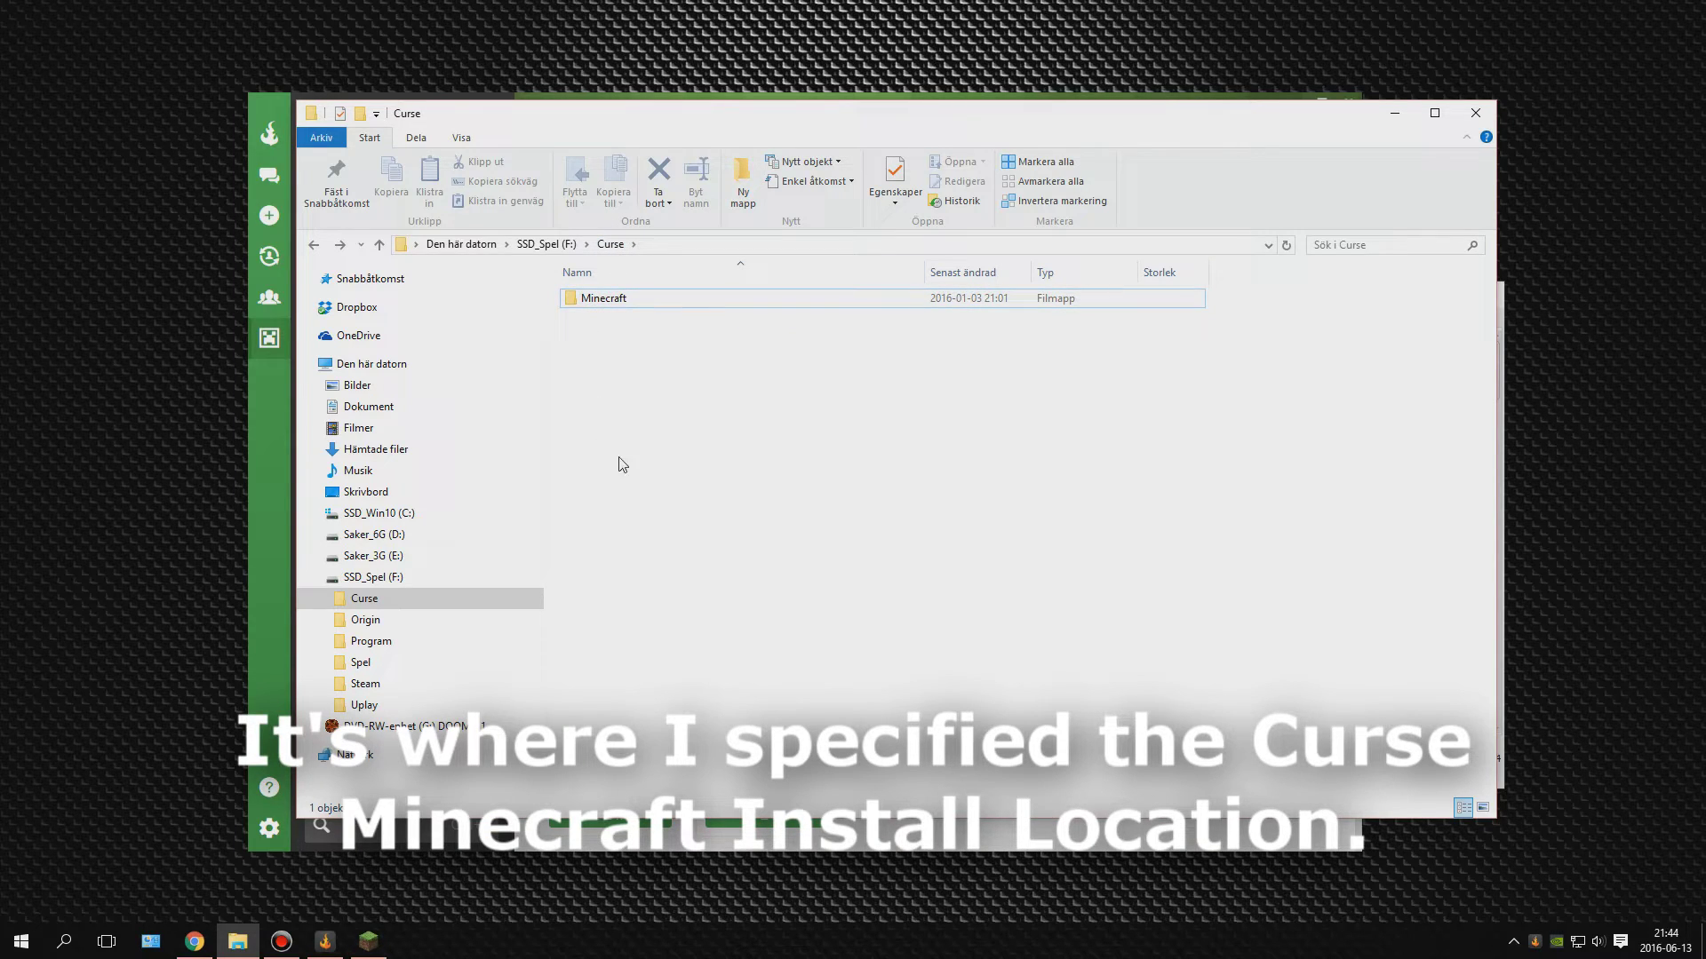
# Step: Check that Minecraft\Instances\Temporary profile\mods is empty, then go back to the profile folder
pyautogui.click(576, 303)
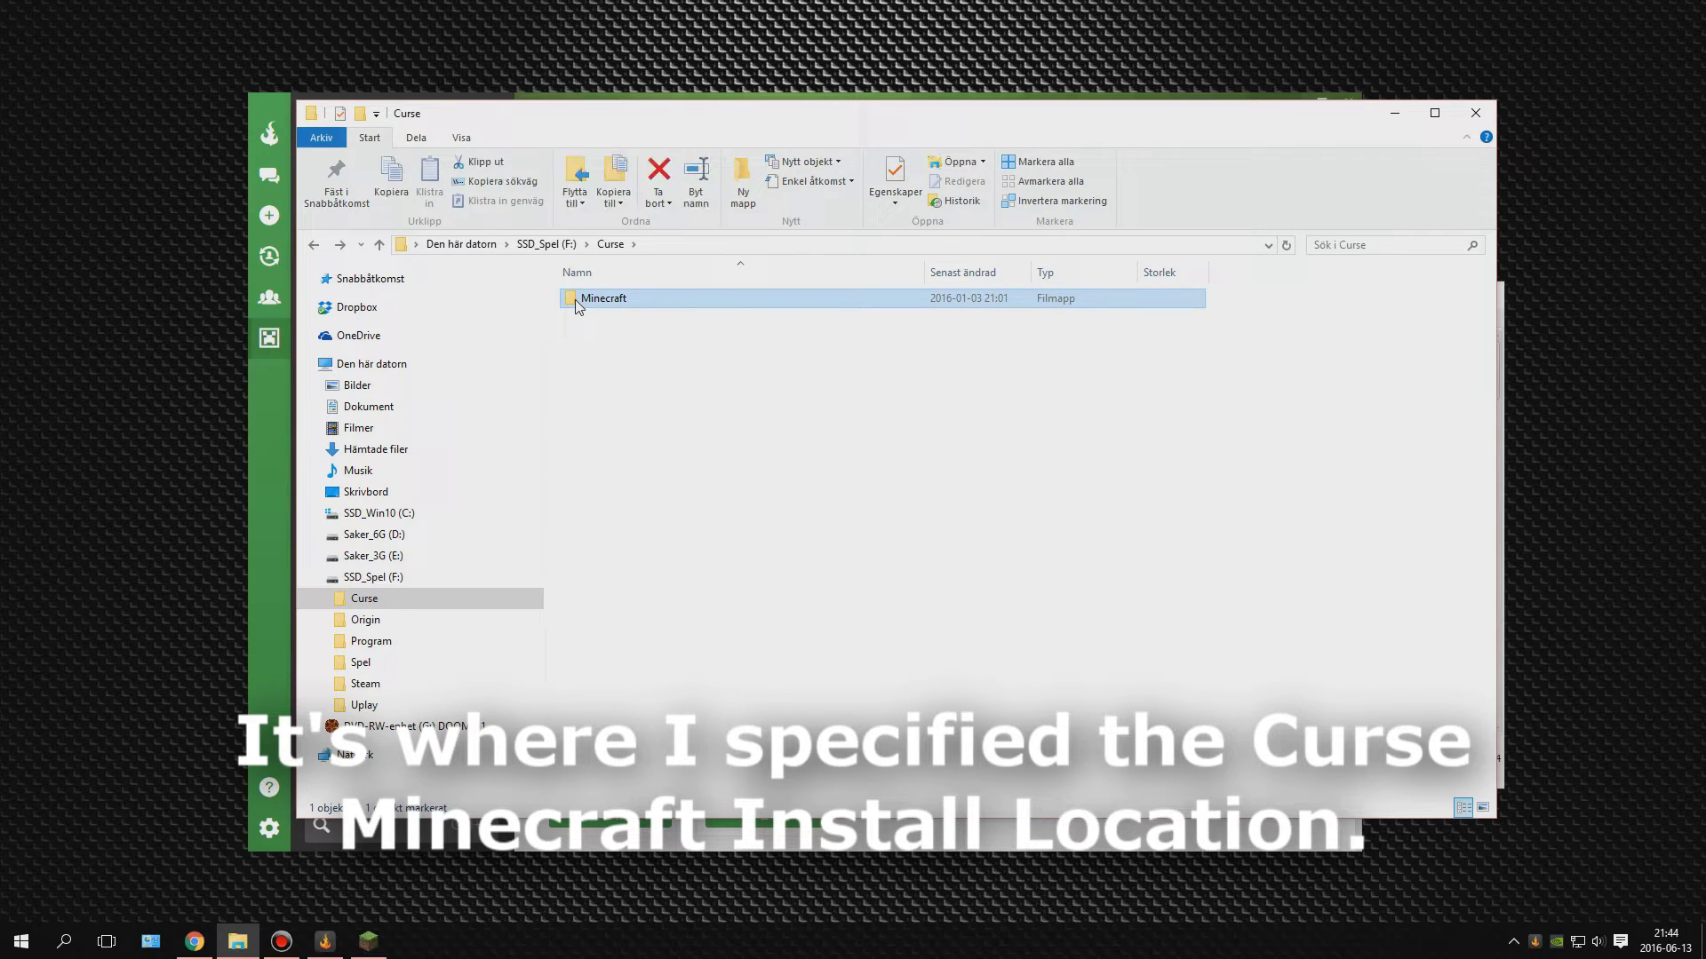
pyautogui.doubleClick(577, 302)
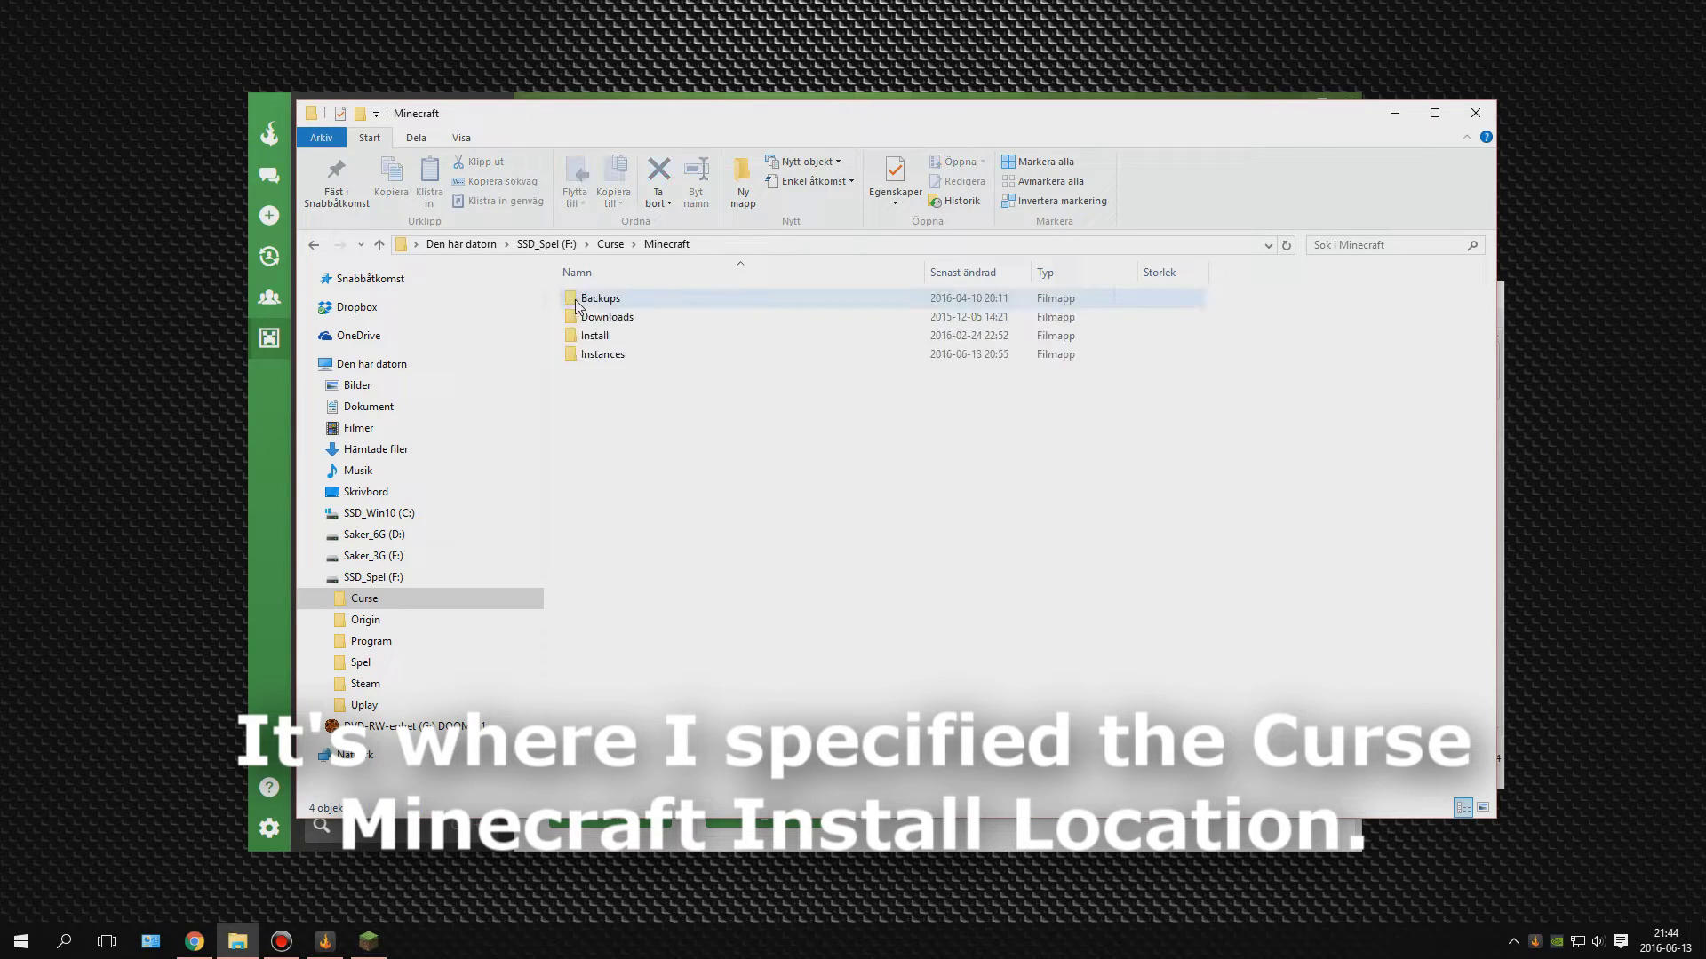
pyautogui.doubleClick(599, 356)
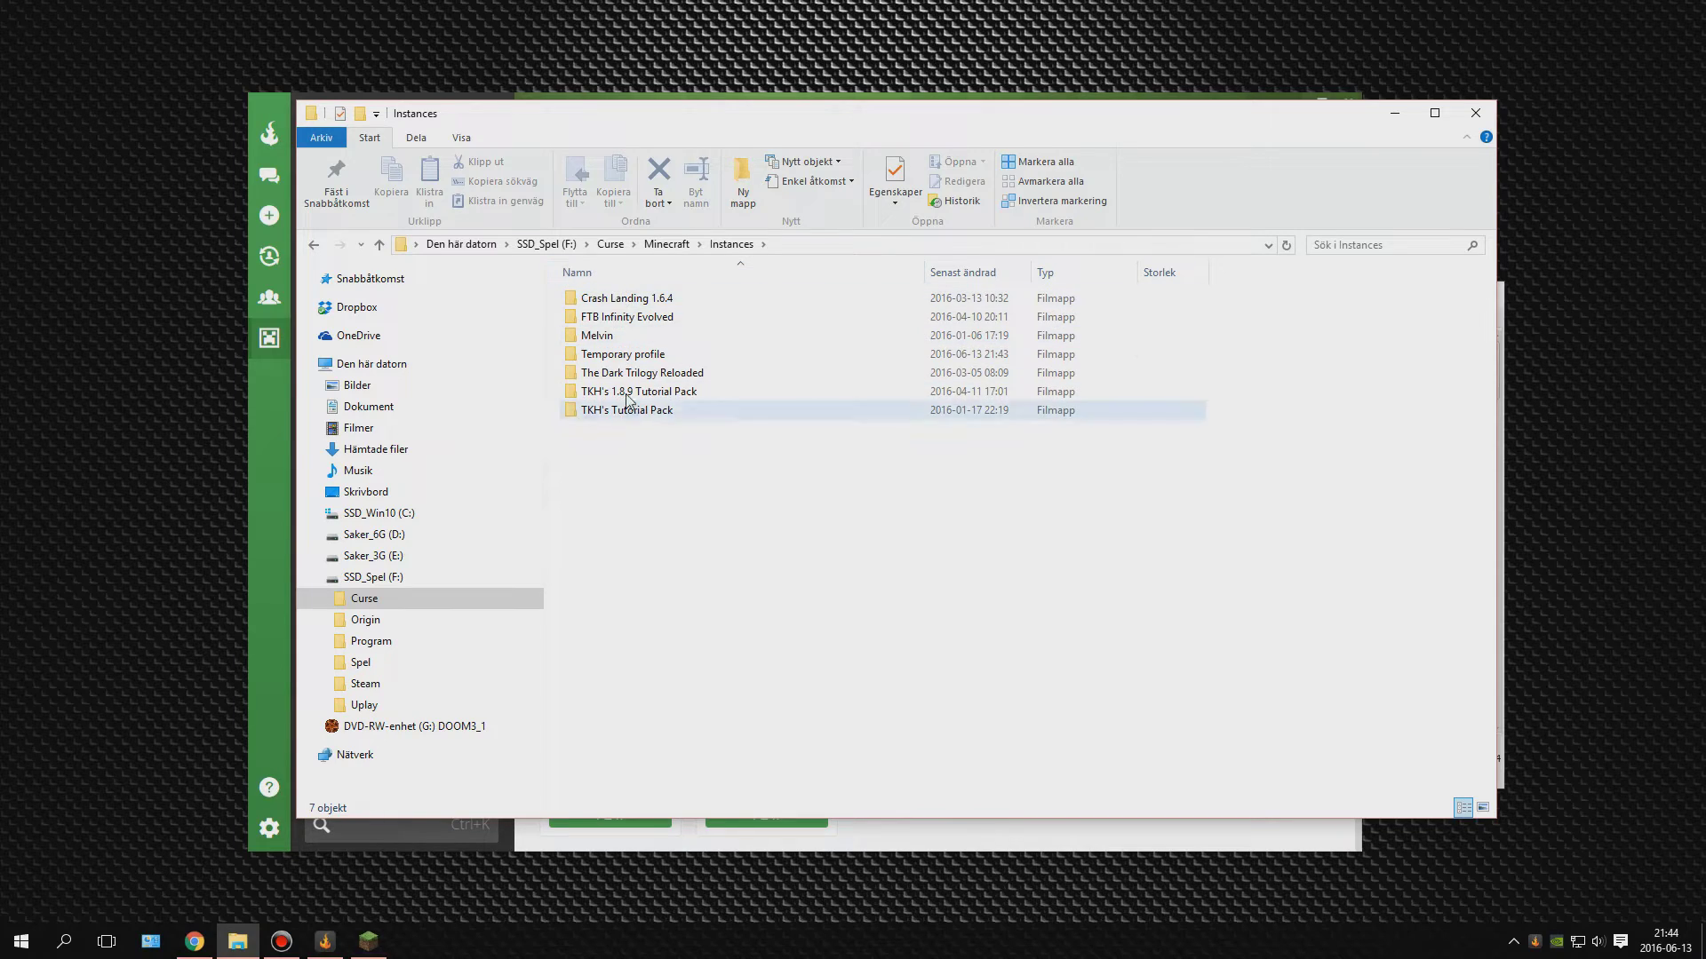
pyautogui.click(618, 360)
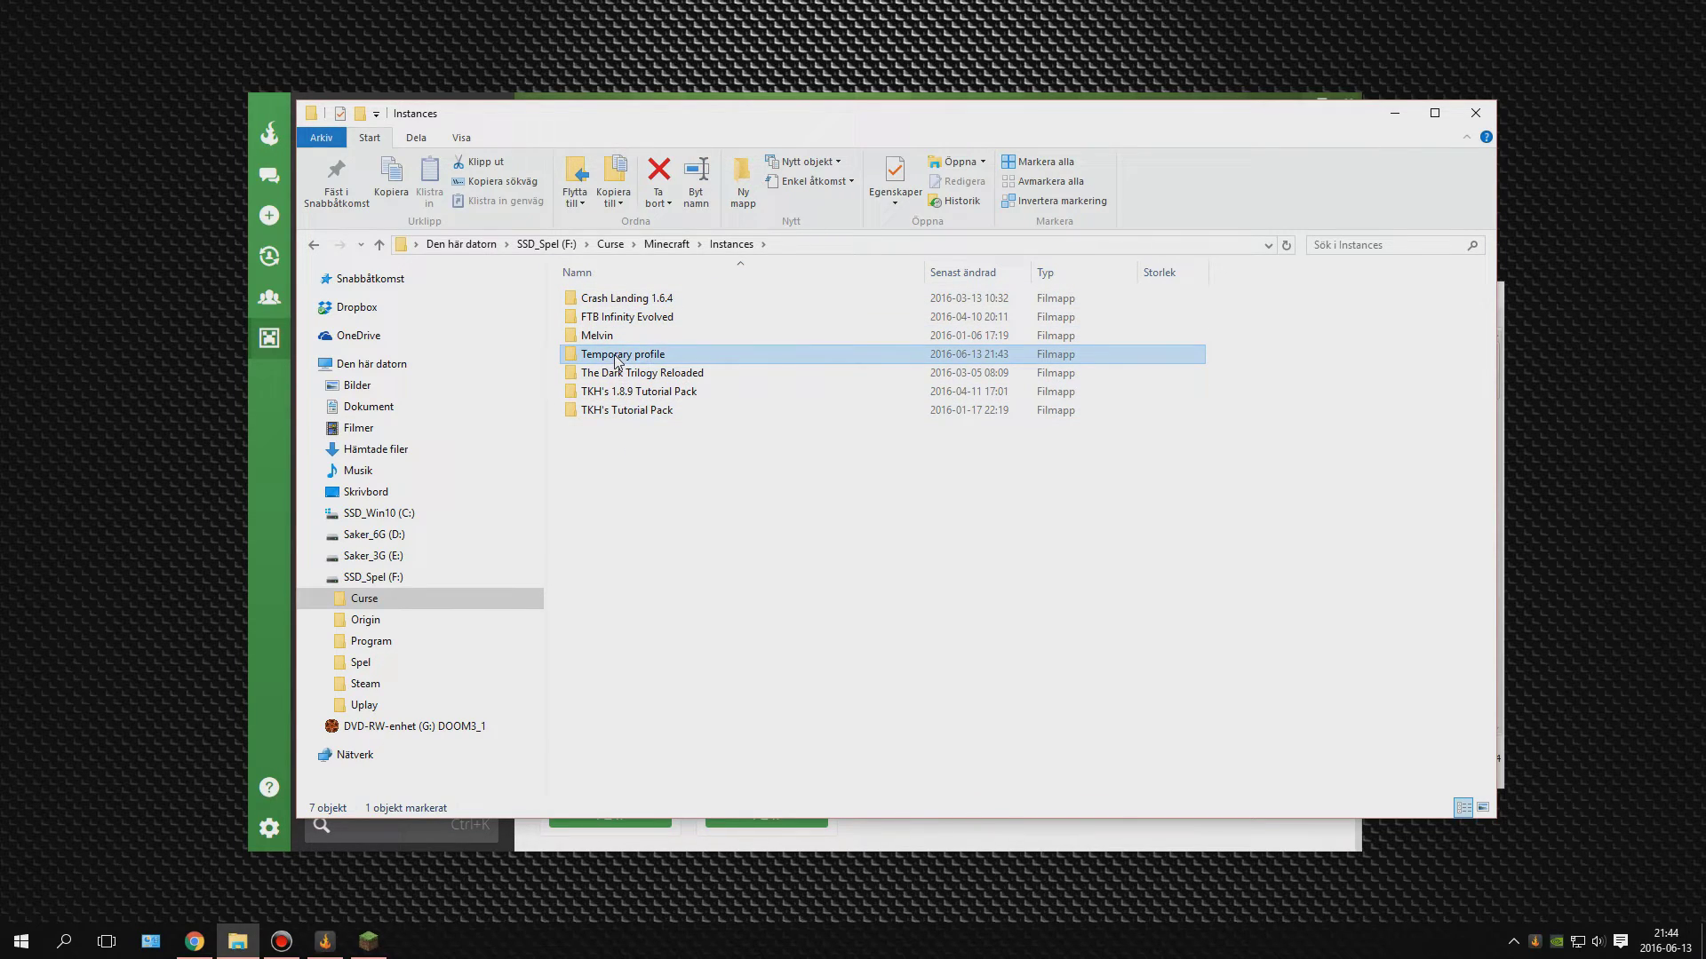
pyautogui.doubleClick(578, 358)
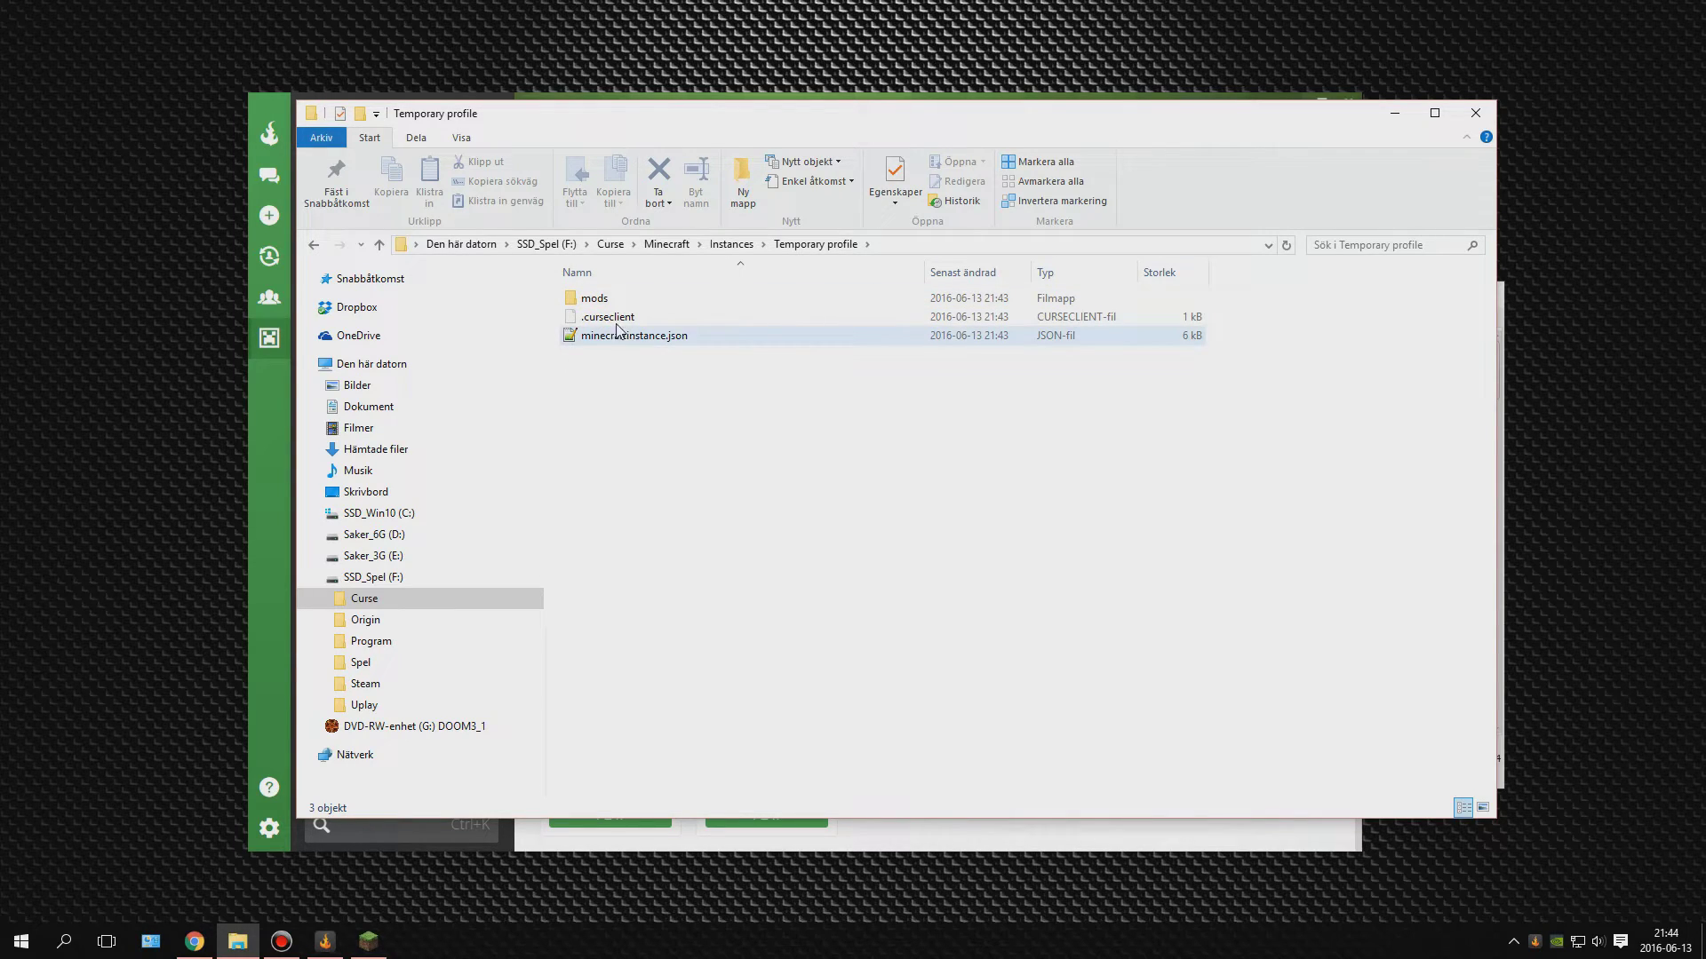
pyautogui.doubleClick(604, 298)
pyautogui.hotkey('alt', 'Left')
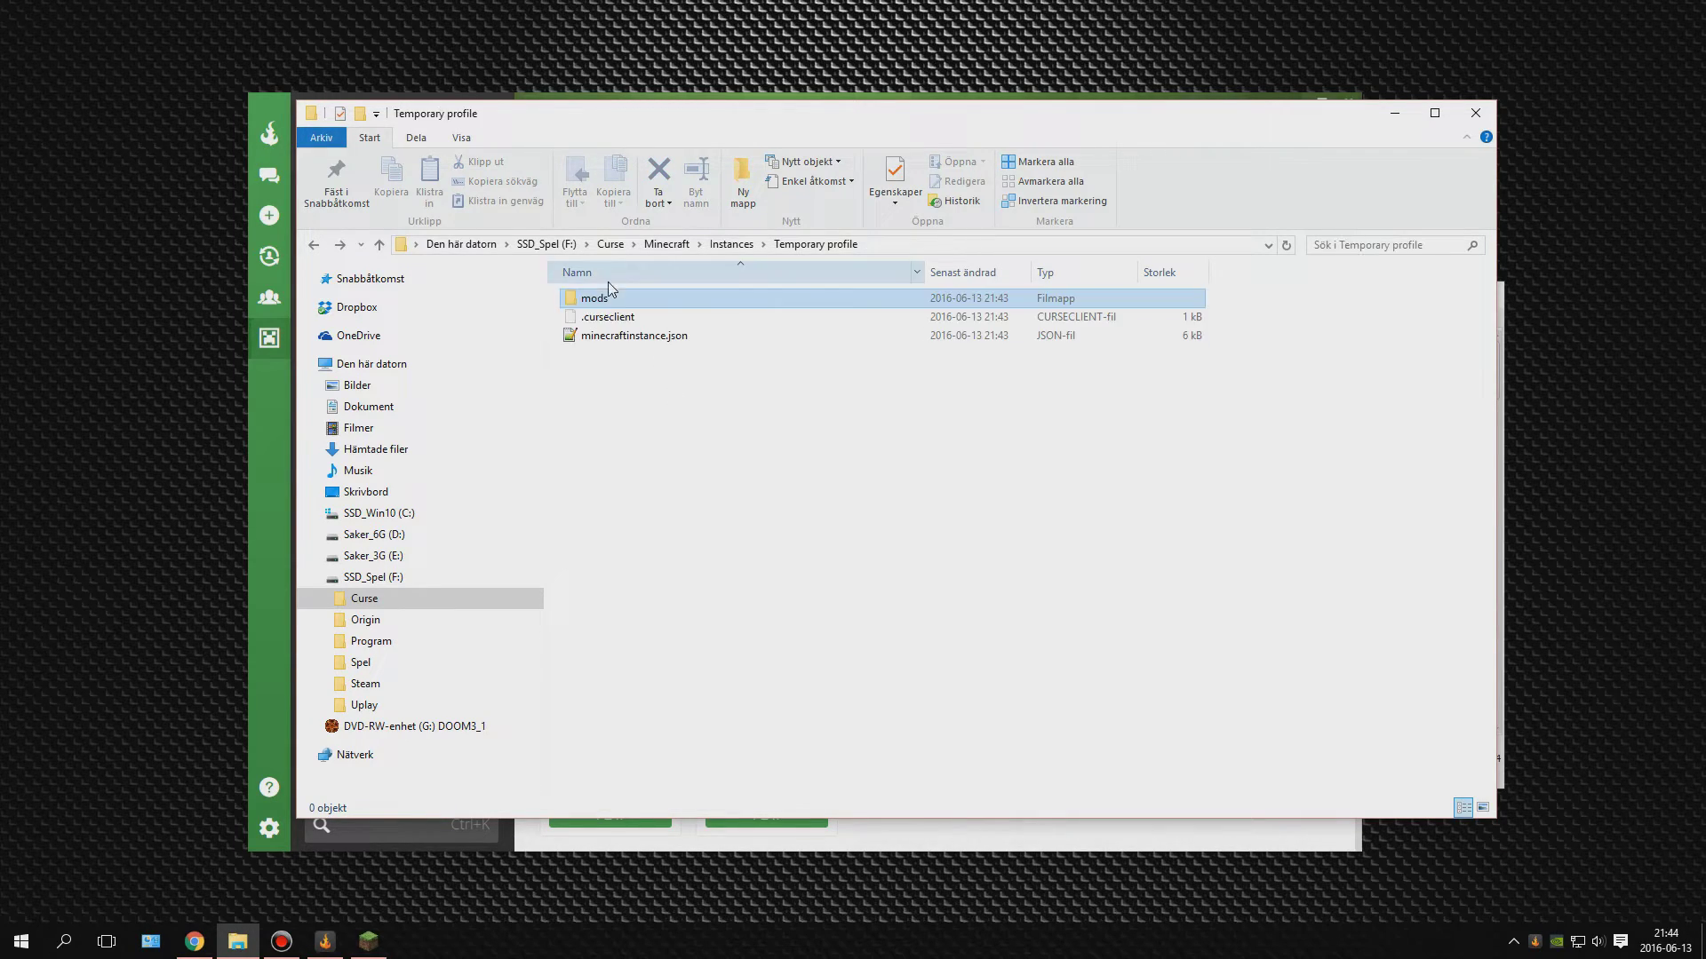
# Step: Launch Minecraft 1.7.10 with the Temporary profile from the Minecraft Launcher
pyautogui.click(751, 824)
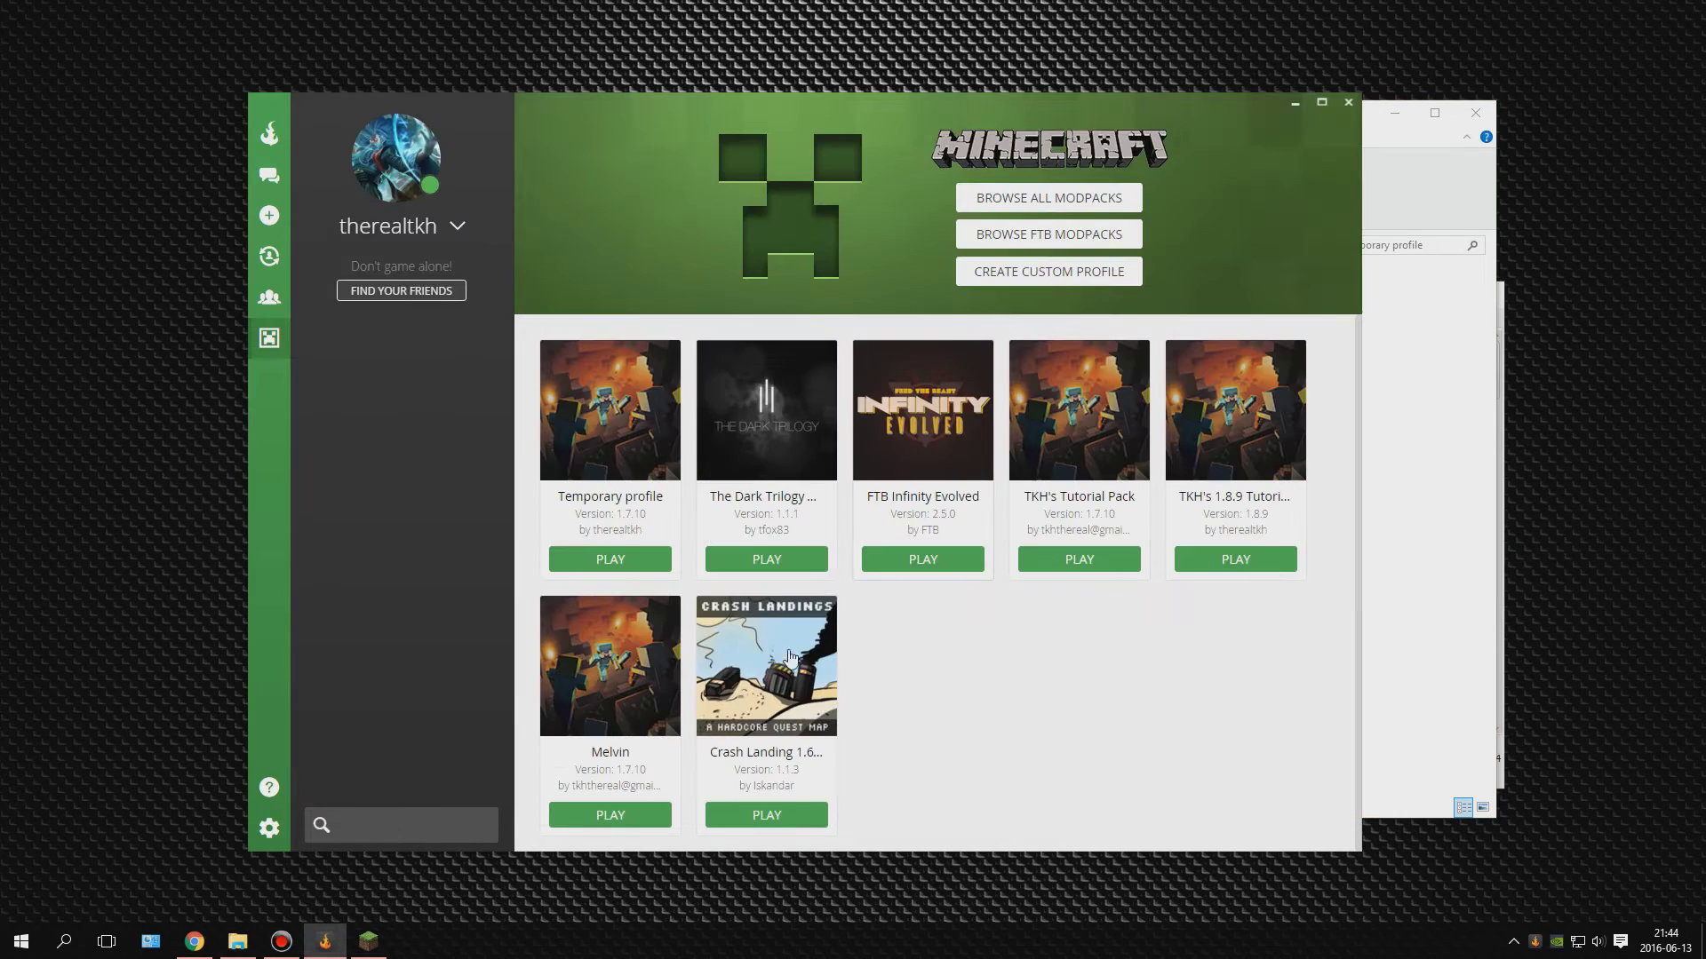
pyautogui.click(369, 940)
pyautogui.click(1146, 747)
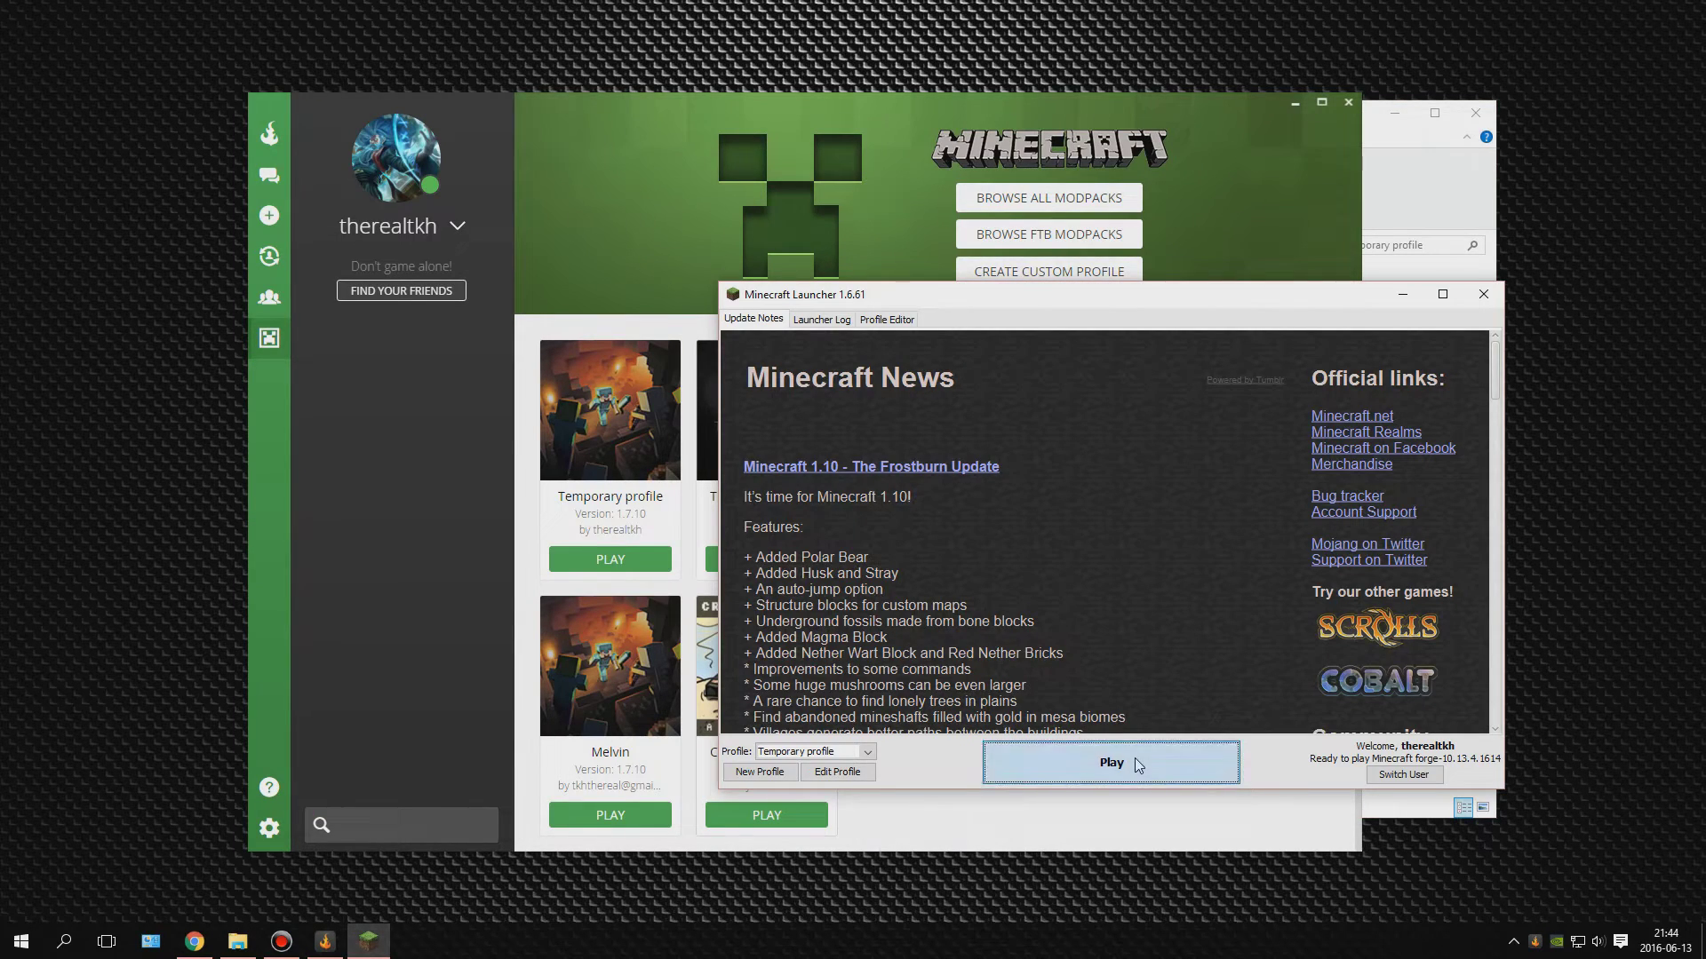
# Step: Watch config, logs, saves and resourcepacks folders appear in the Temporary profile folder during loading
pyautogui.click(238, 943)
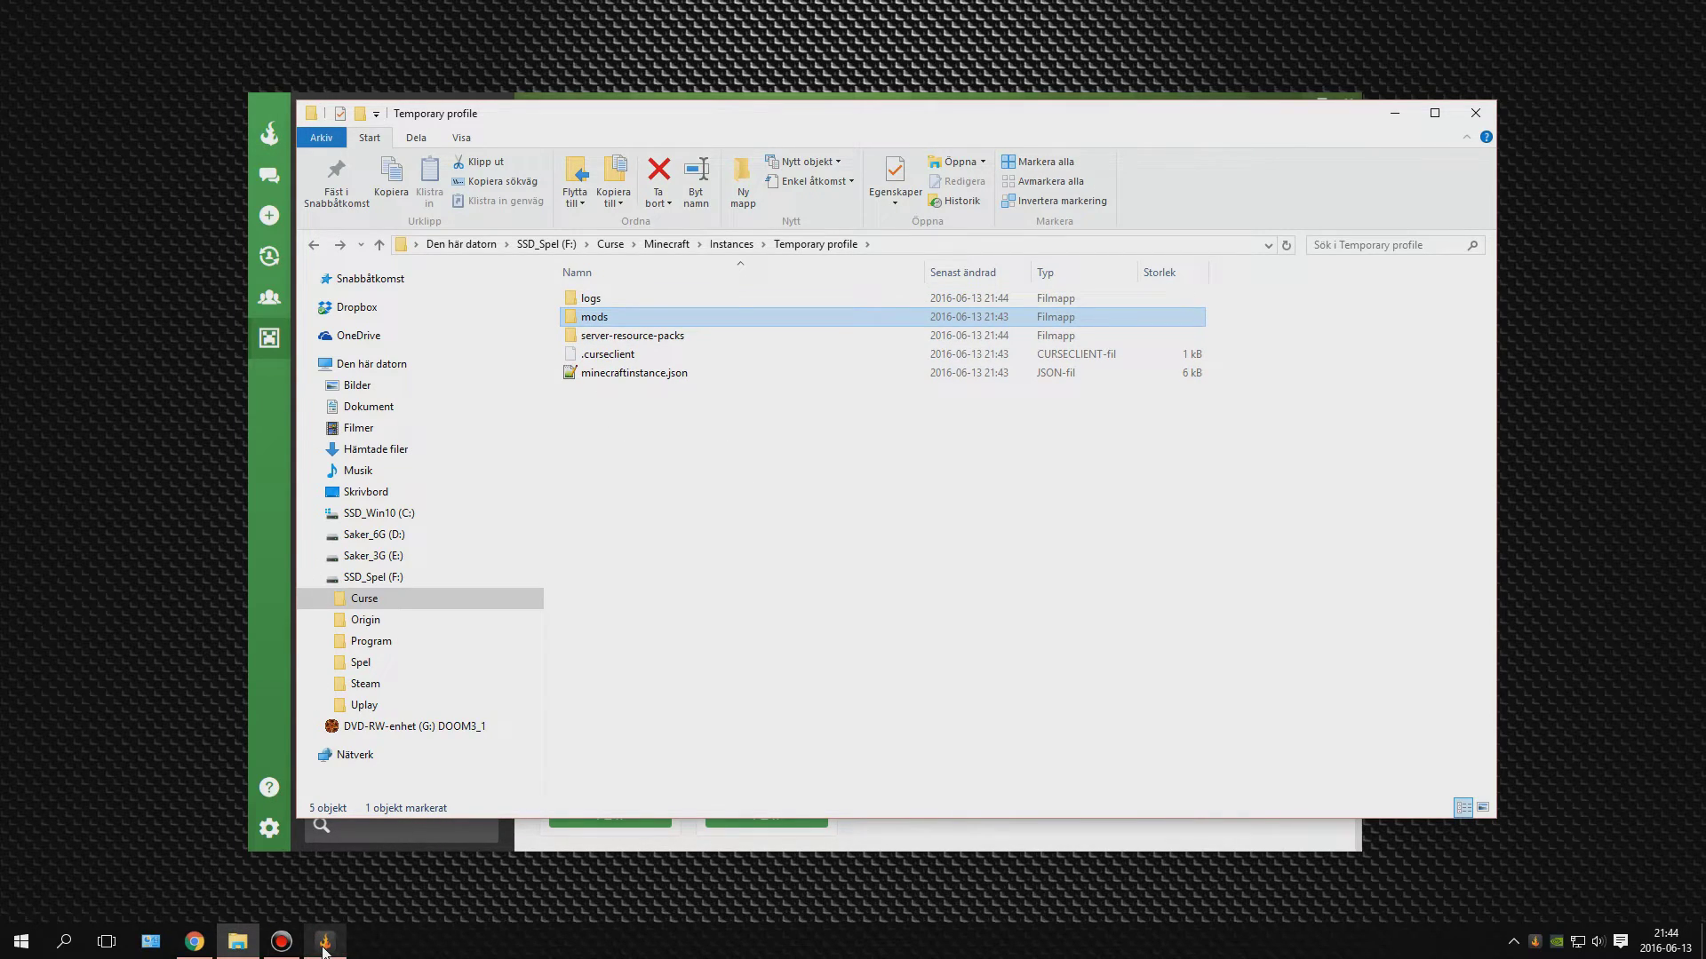
pyautogui.moveTo(325, 949)
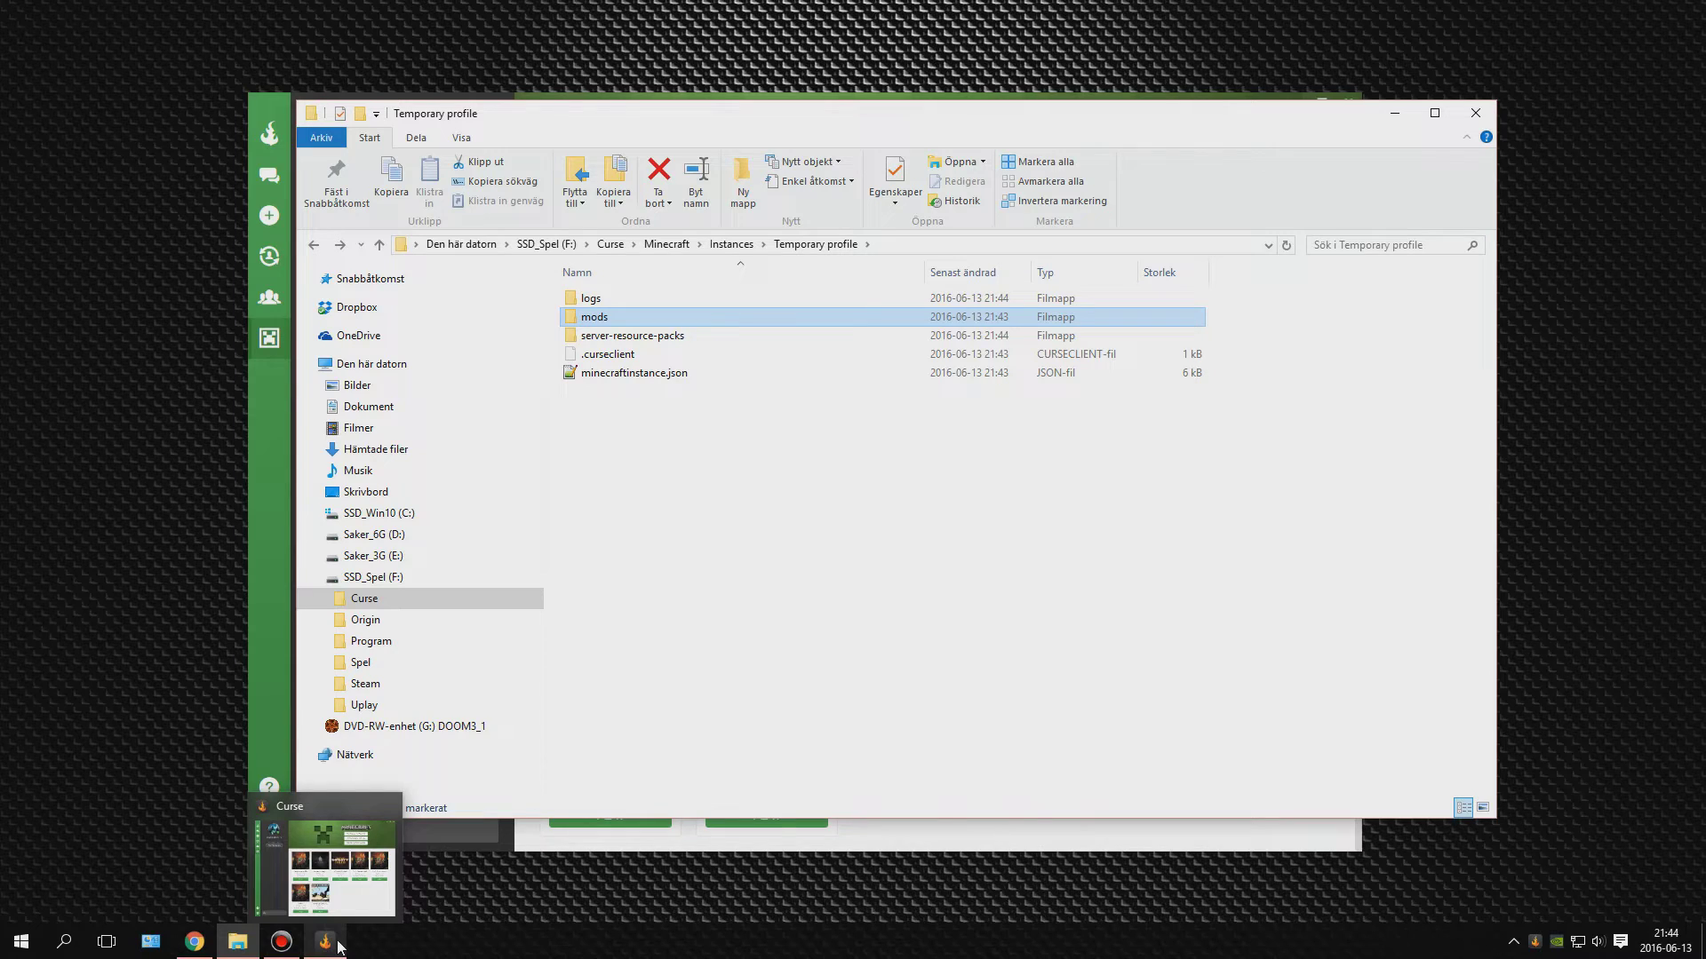
pyautogui.hotkey('alt', 'Tab')
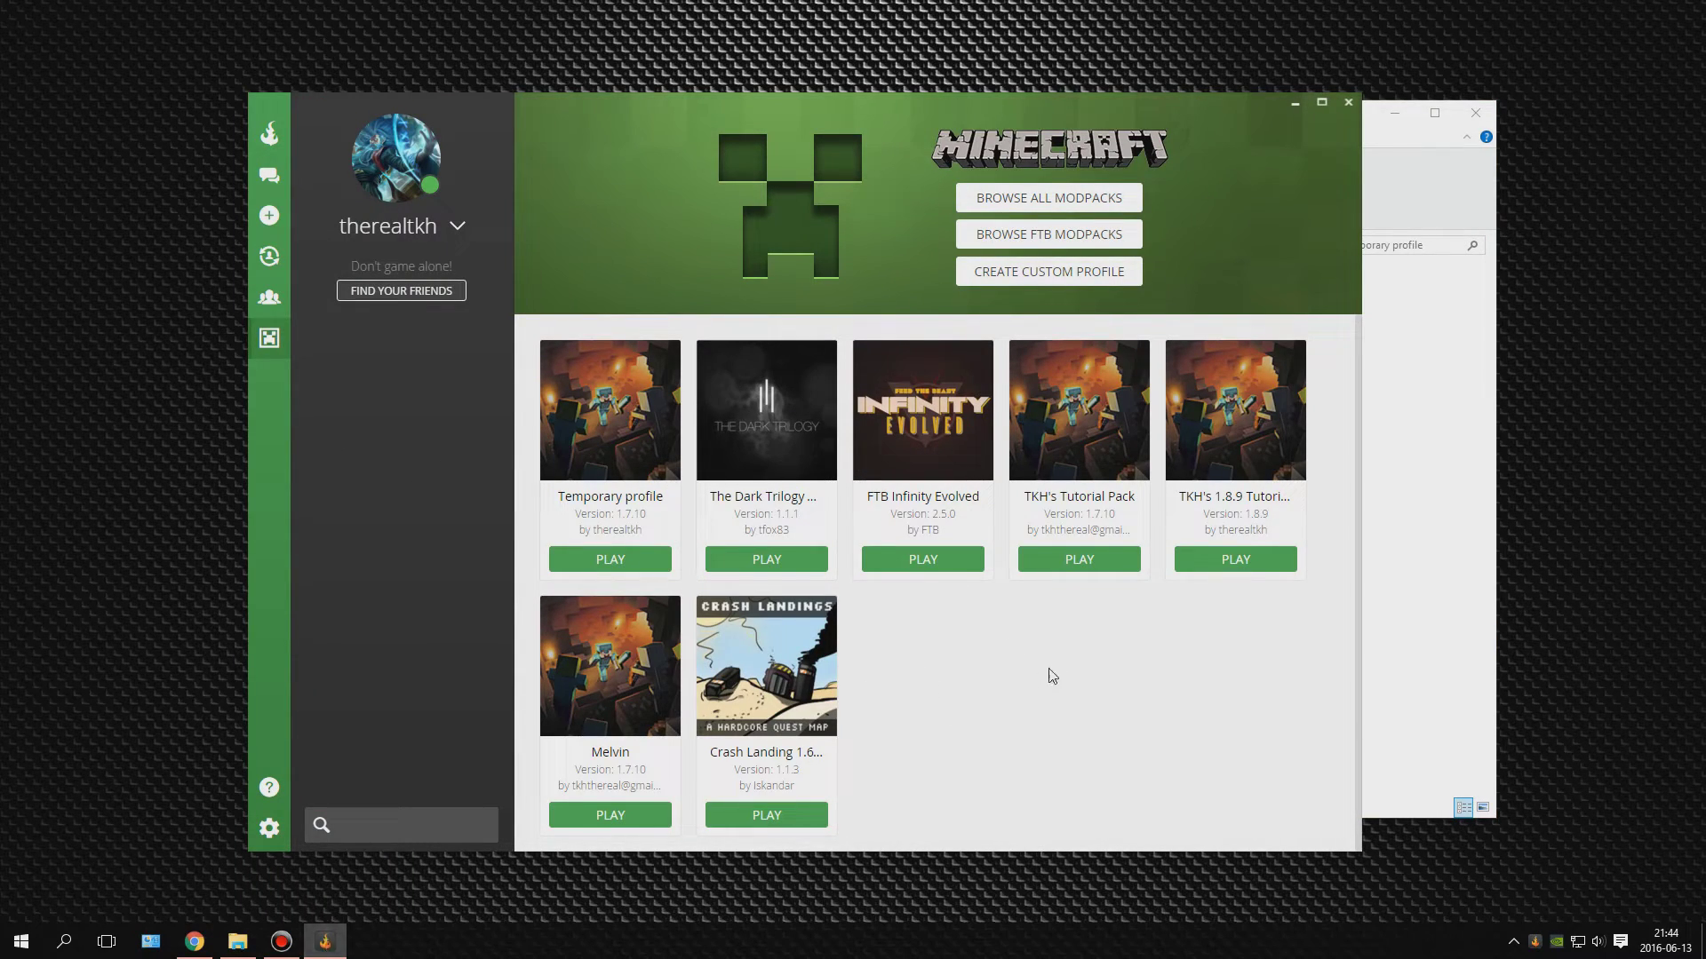
pyautogui.click(1426, 559)
pyautogui.click(1221, 541)
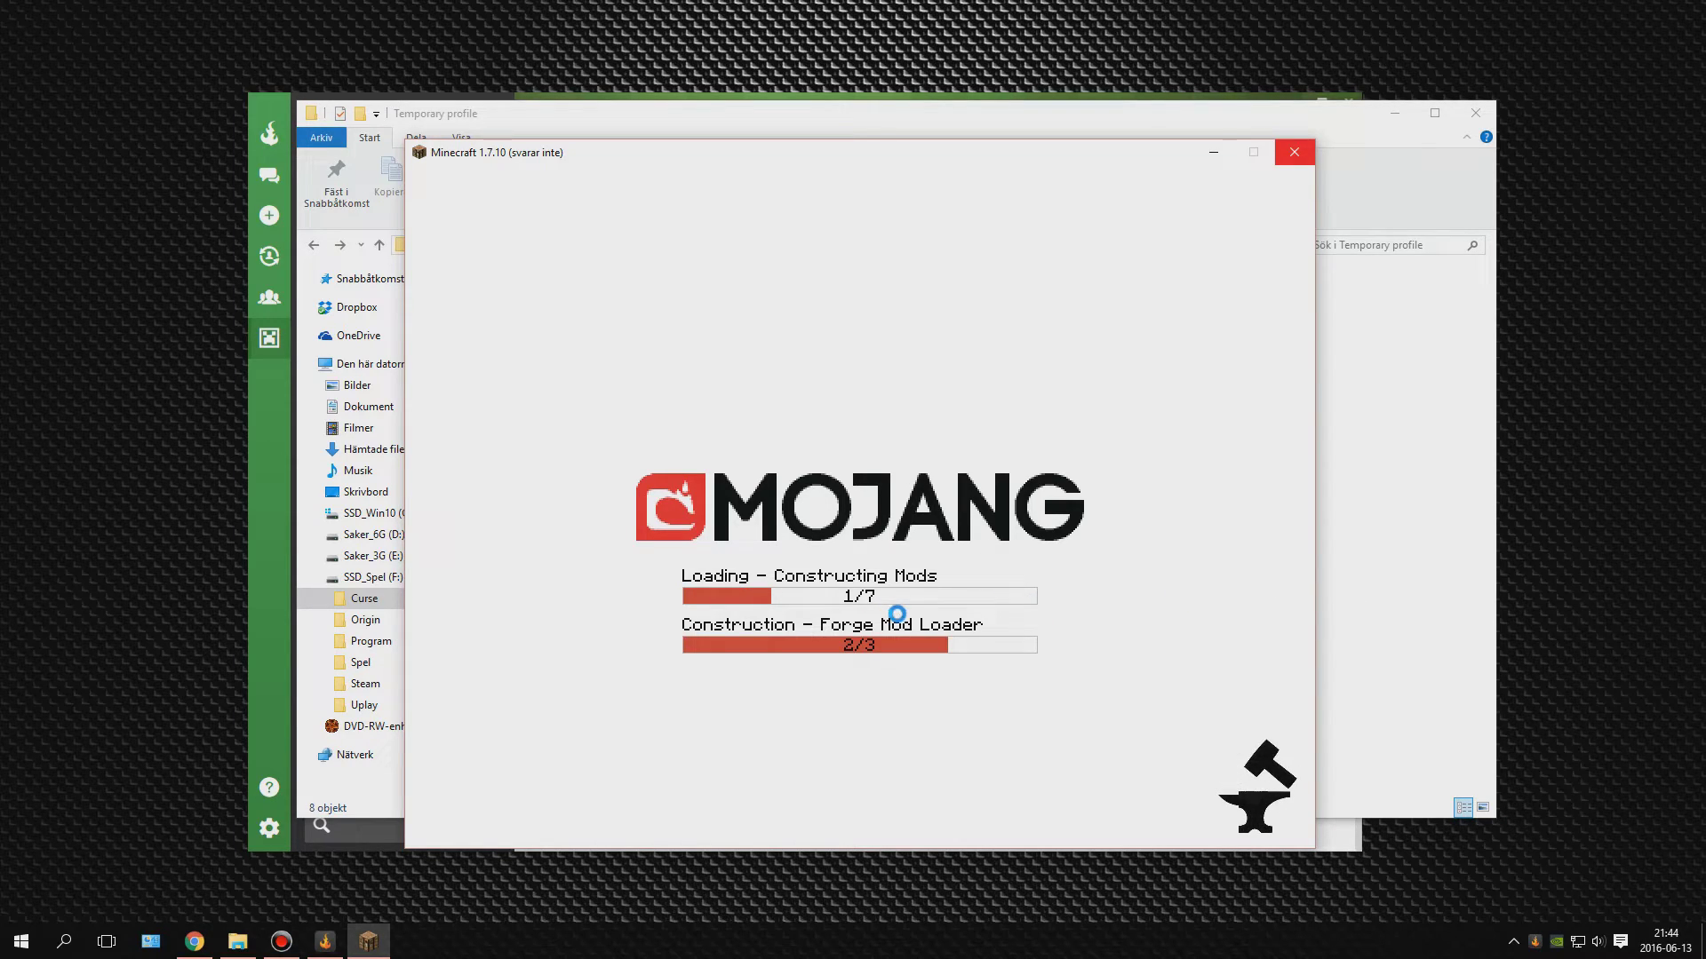
pyautogui.click(1354, 598)
pyautogui.click(327, 942)
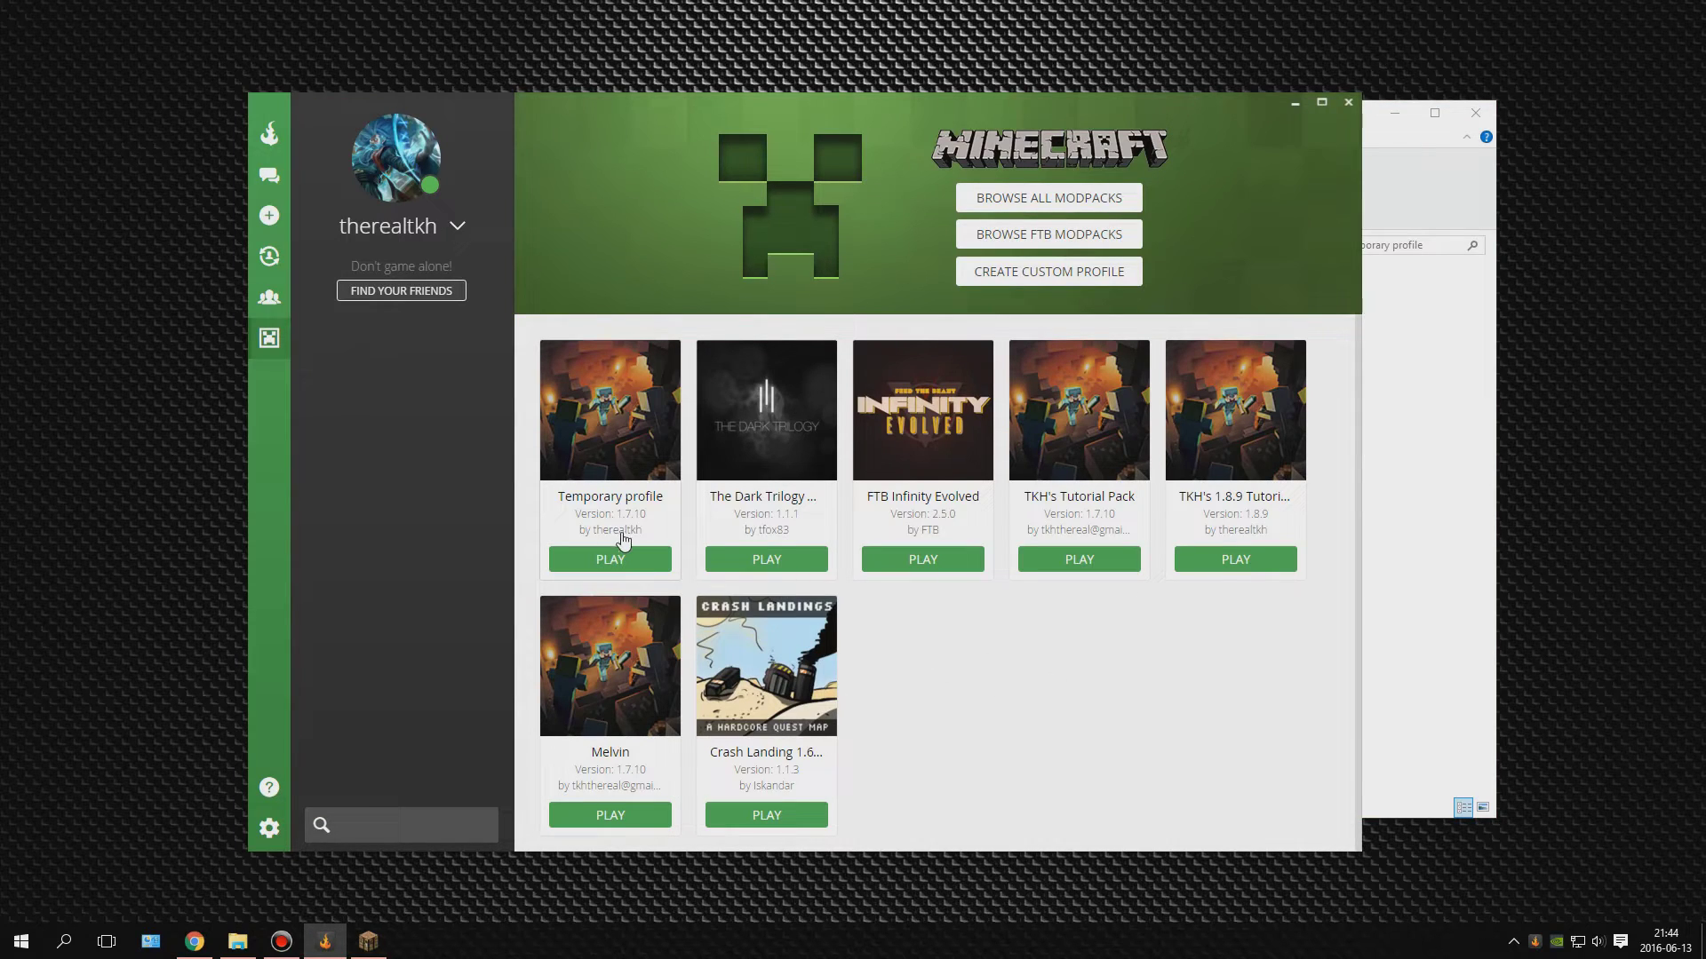
pyautogui.hotkey('alt', 'Tab')
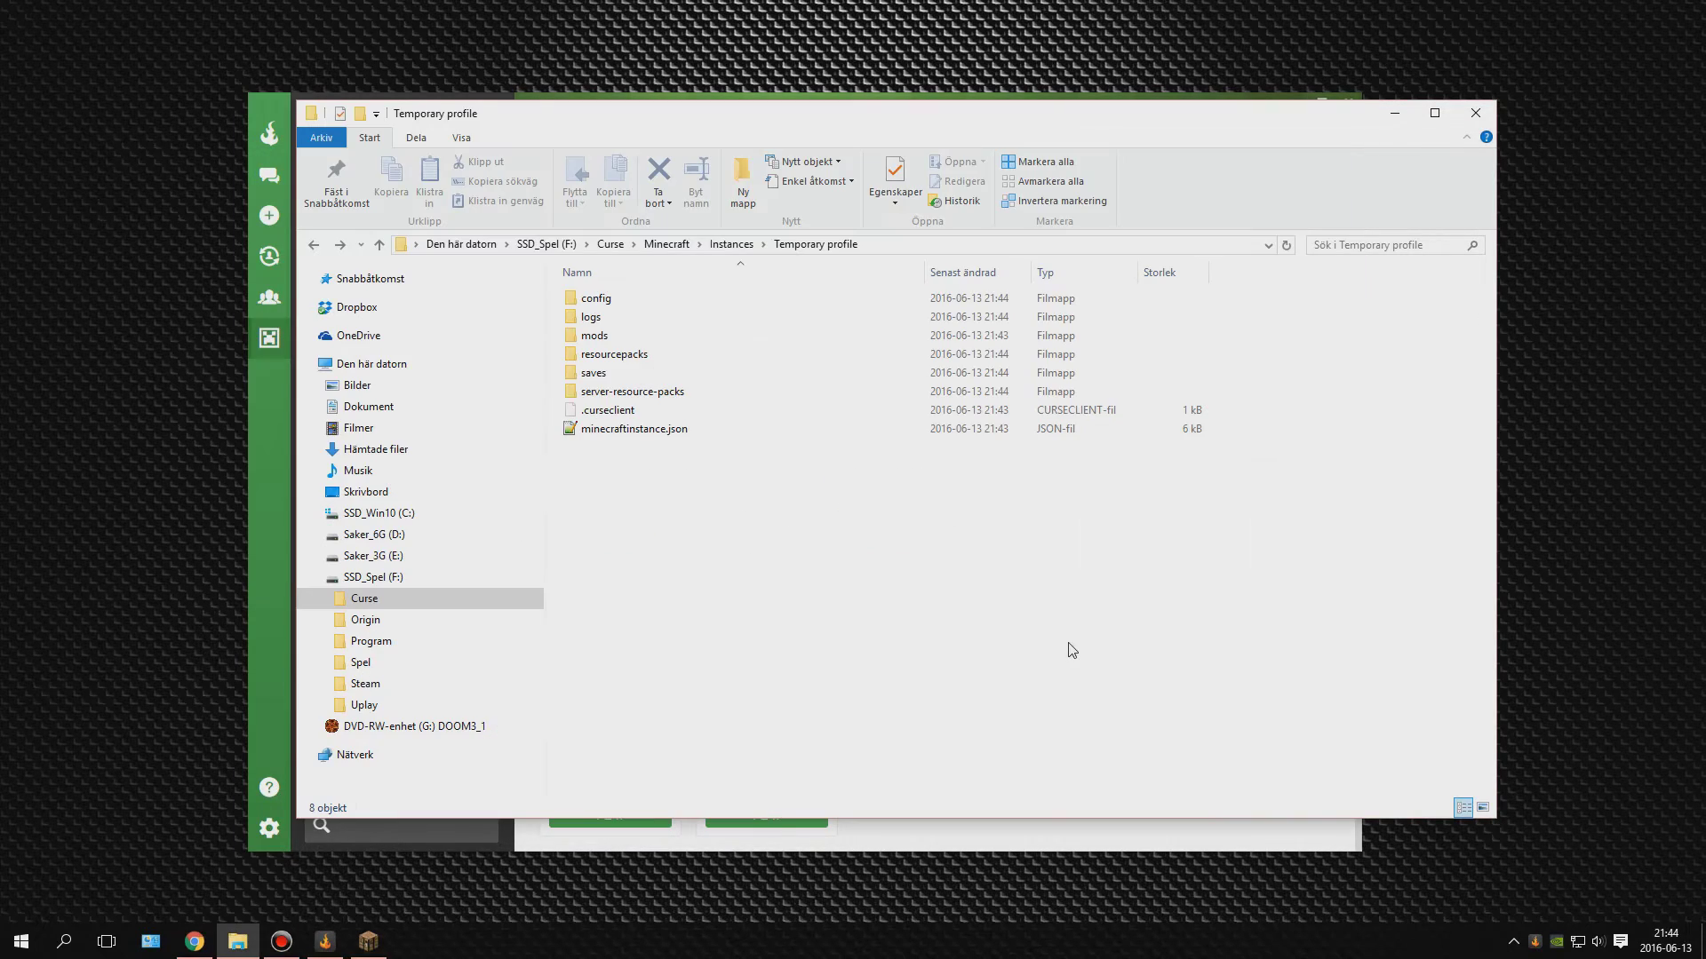
# Step: Confirm Minecraft's Mods list shows only the 3 core Forge mods, then quit the game
pyautogui.click(368, 942)
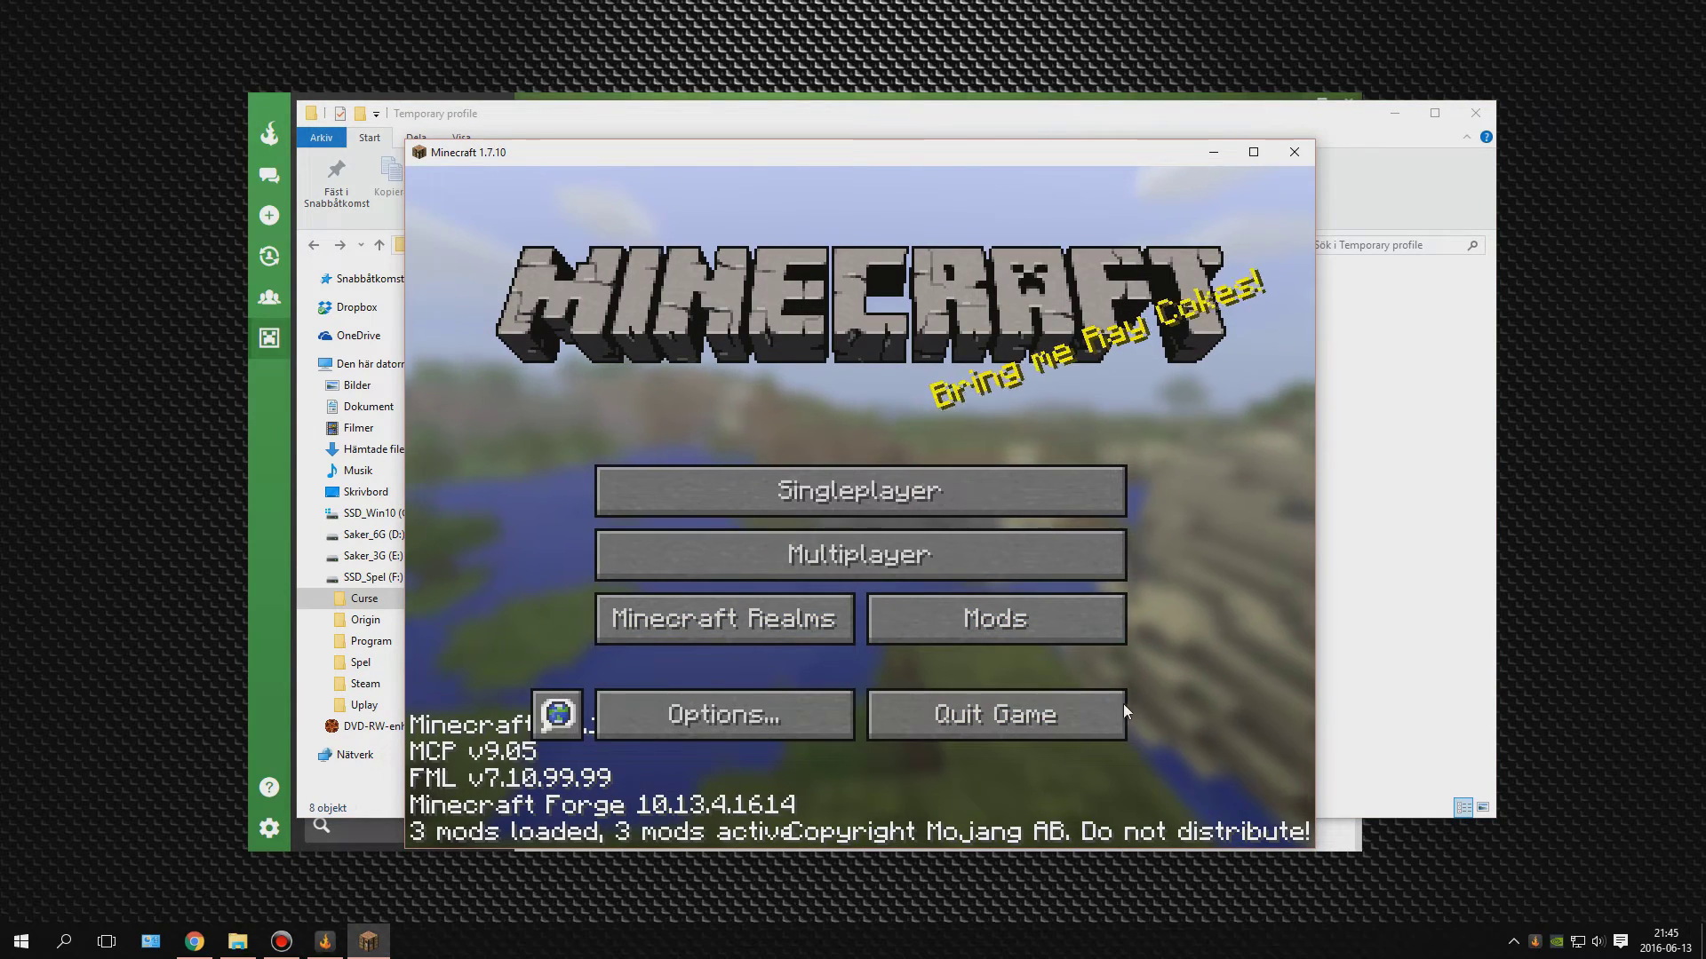
pyautogui.click(1066, 613)
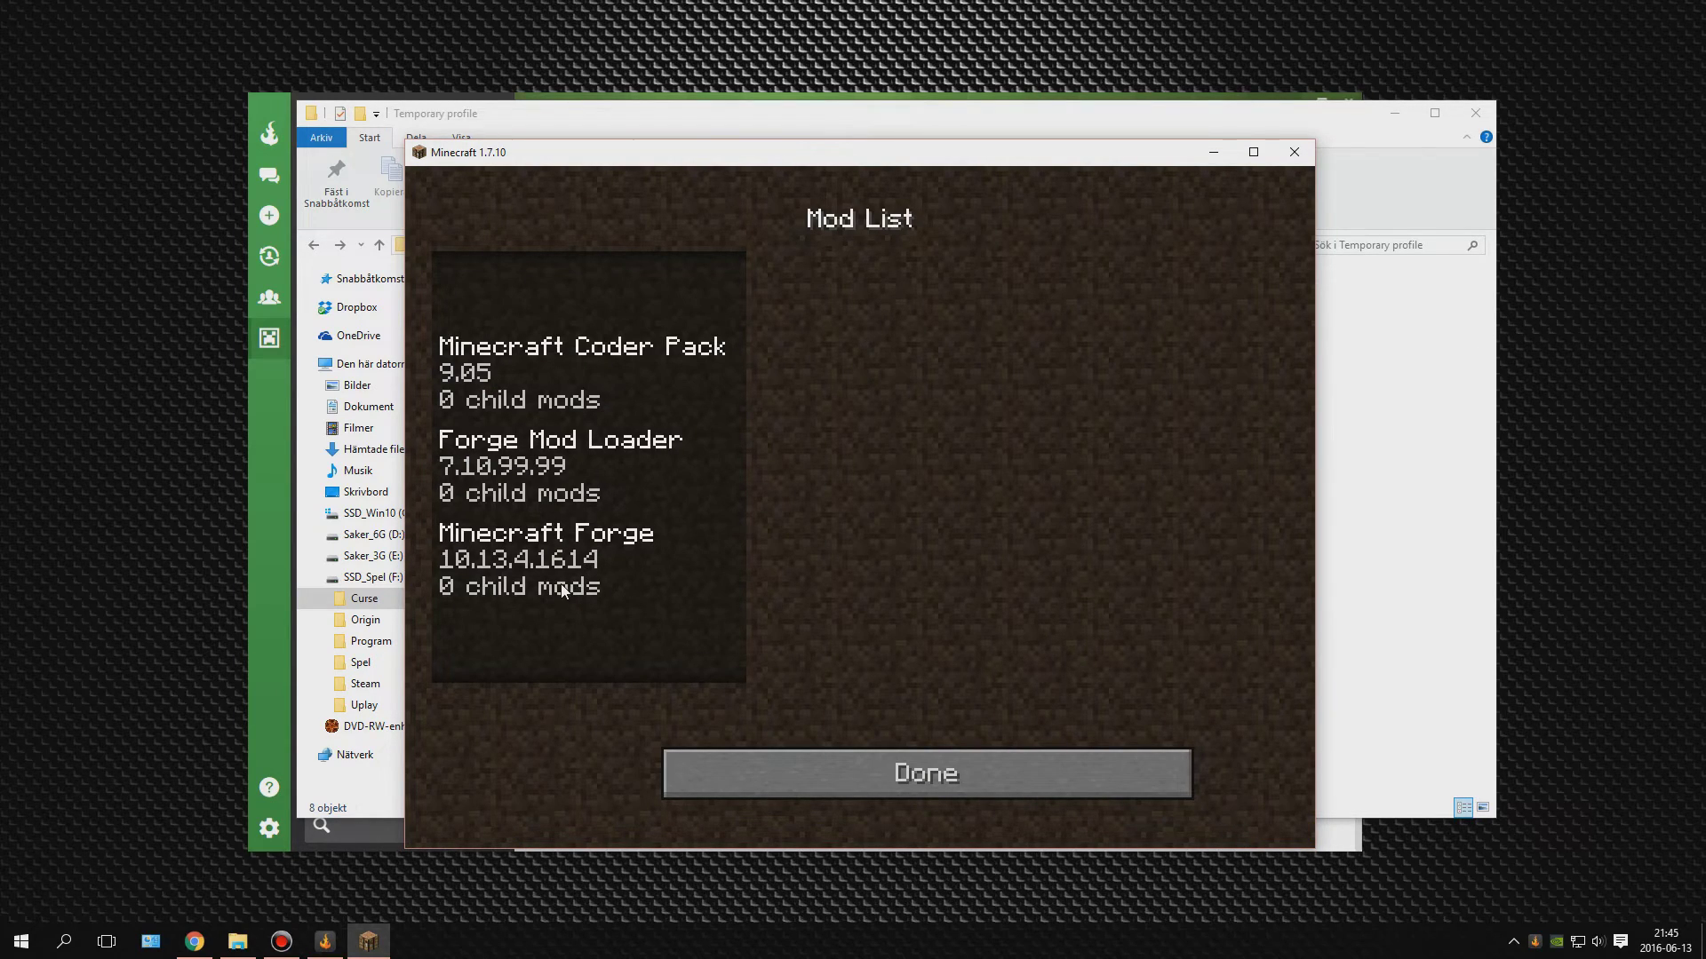
pyautogui.click(1008, 762)
pyautogui.click(1070, 716)
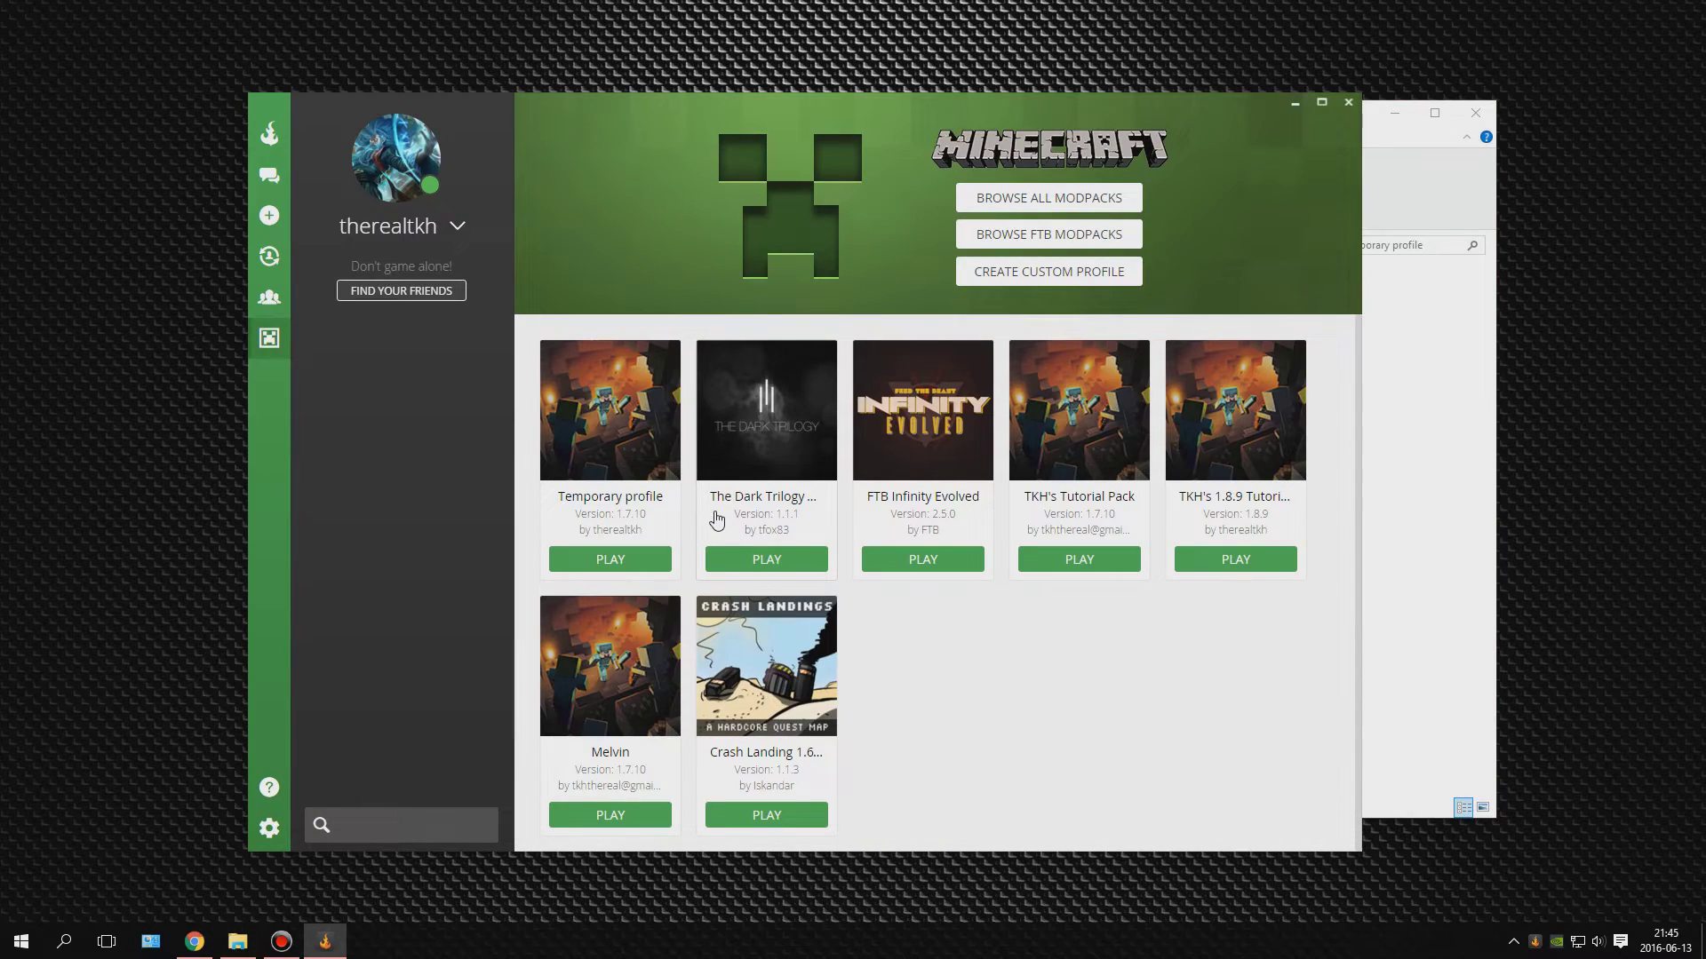
# Step: Install Waila from the Temporary profile's GET MODS browser and return to its installed mods
pyautogui.click(621, 398)
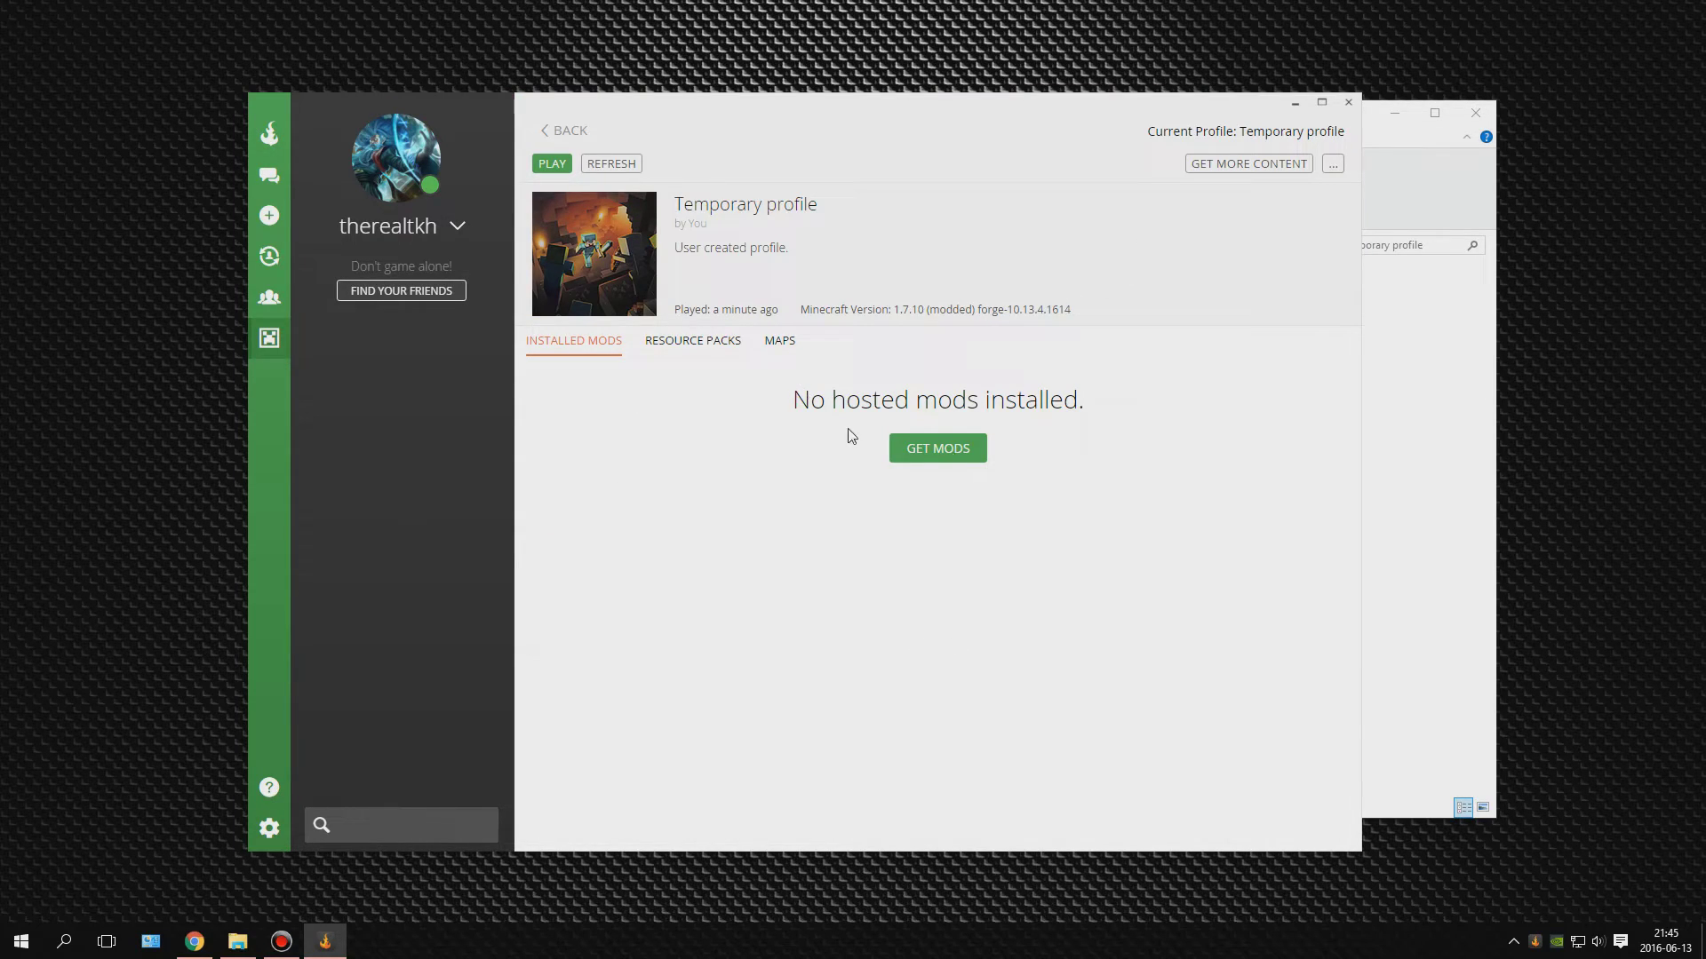
pyautogui.click(939, 449)
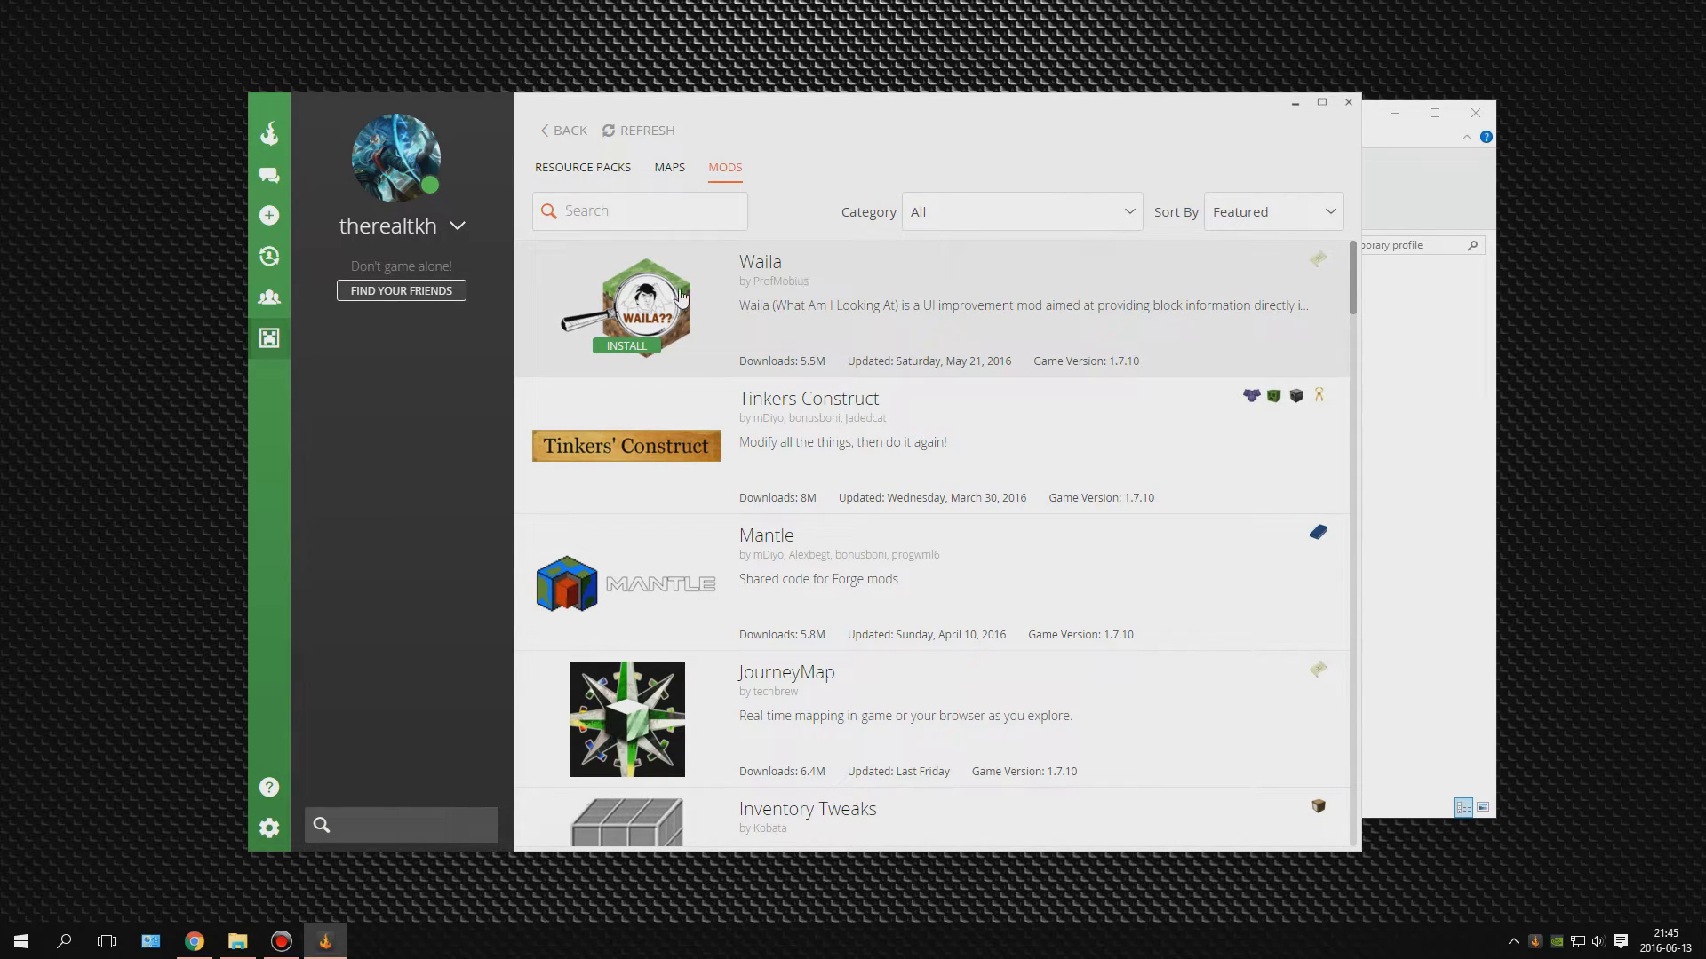
pyautogui.click(999, 286)
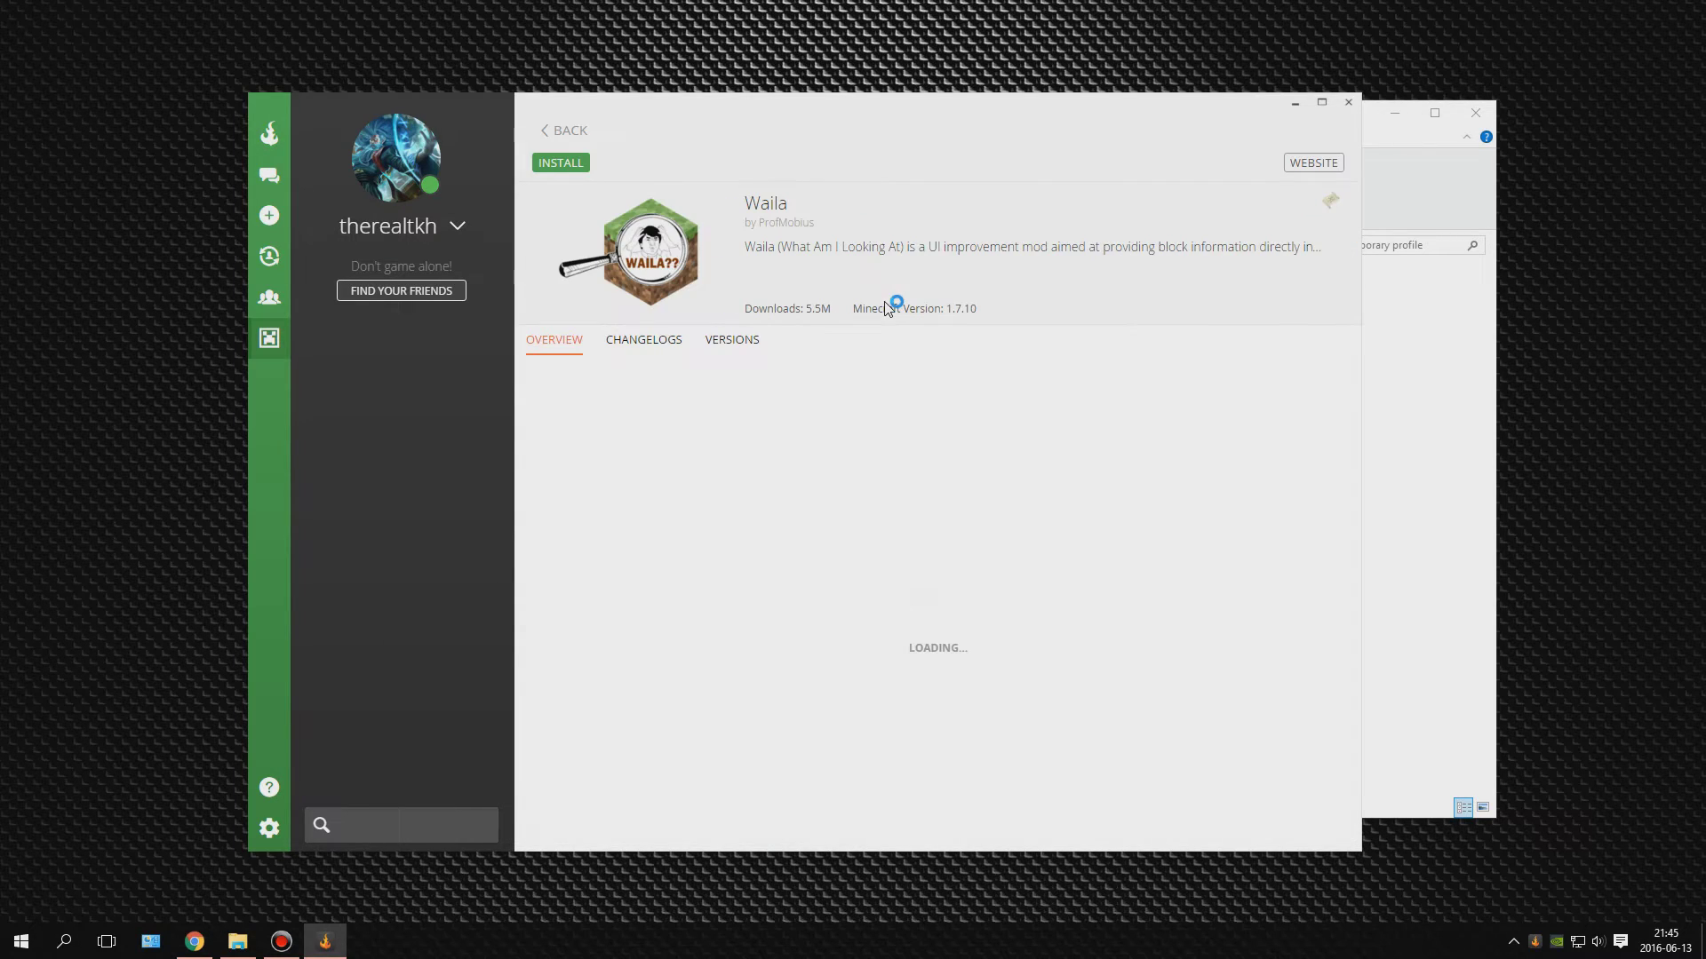
pyautogui.click(569, 165)
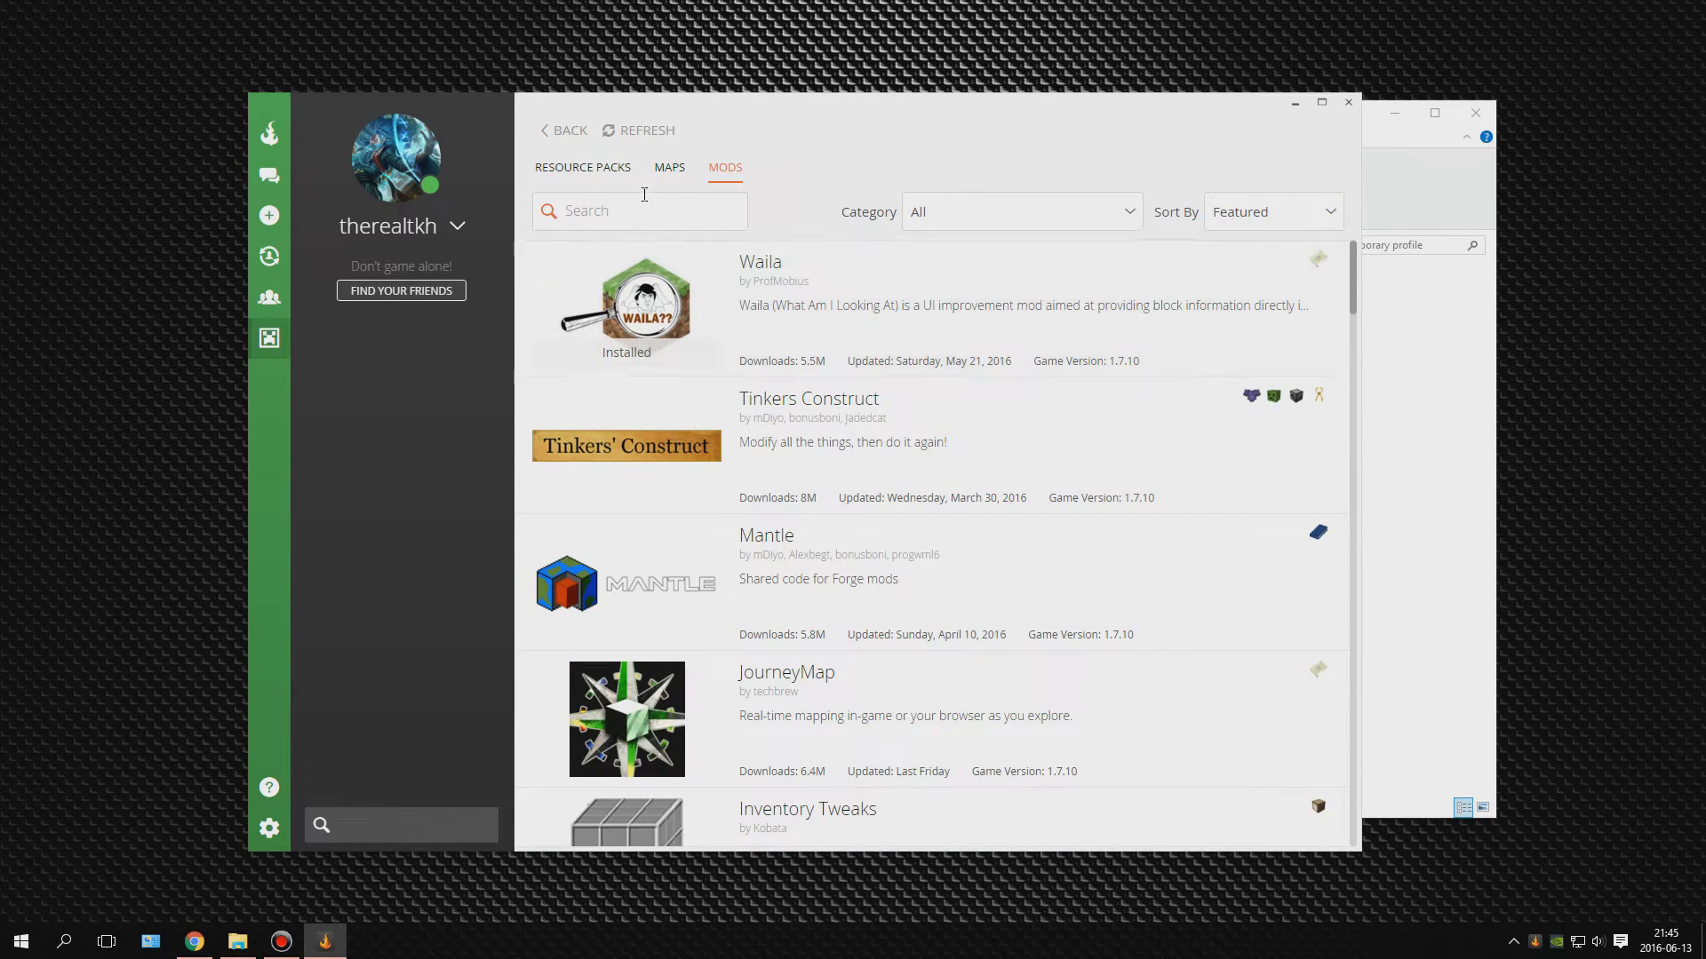
pyautogui.click(568, 131)
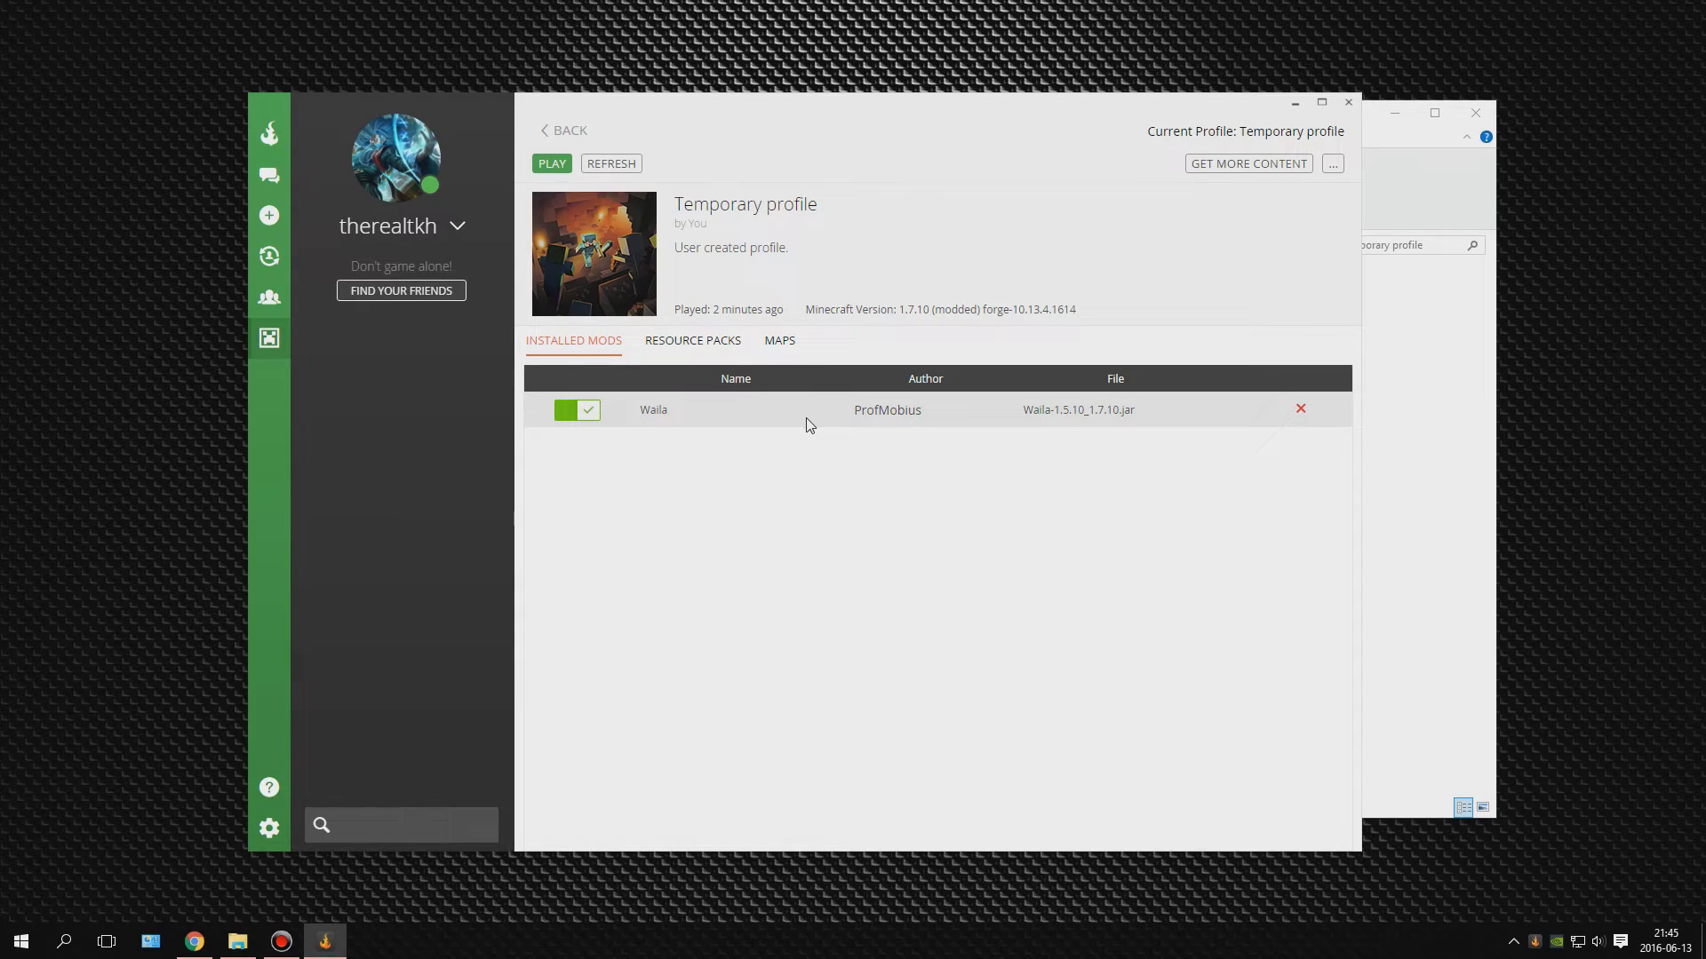
# Step: Open the profile's mods folder and disable Waila, seeing its jar renamed to .jar.disabled
pyautogui.click(1419, 561)
pyautogui.doubleClick(622, 335)
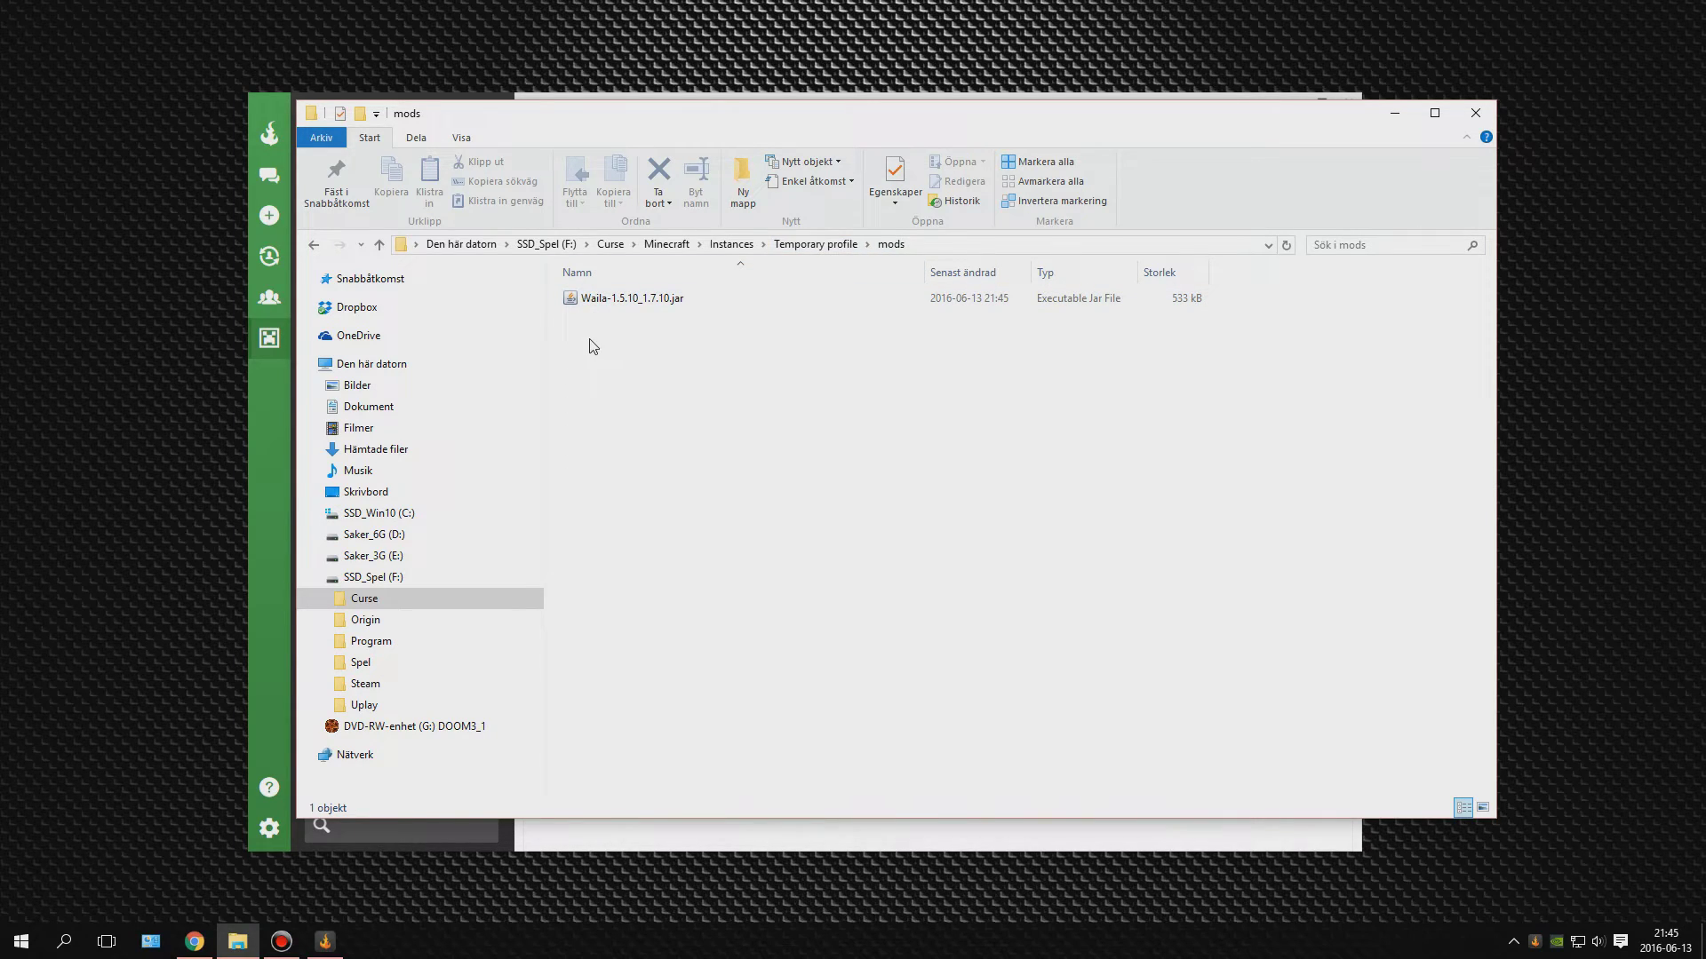
pyautogui.hotkey('alt', 'Tab')
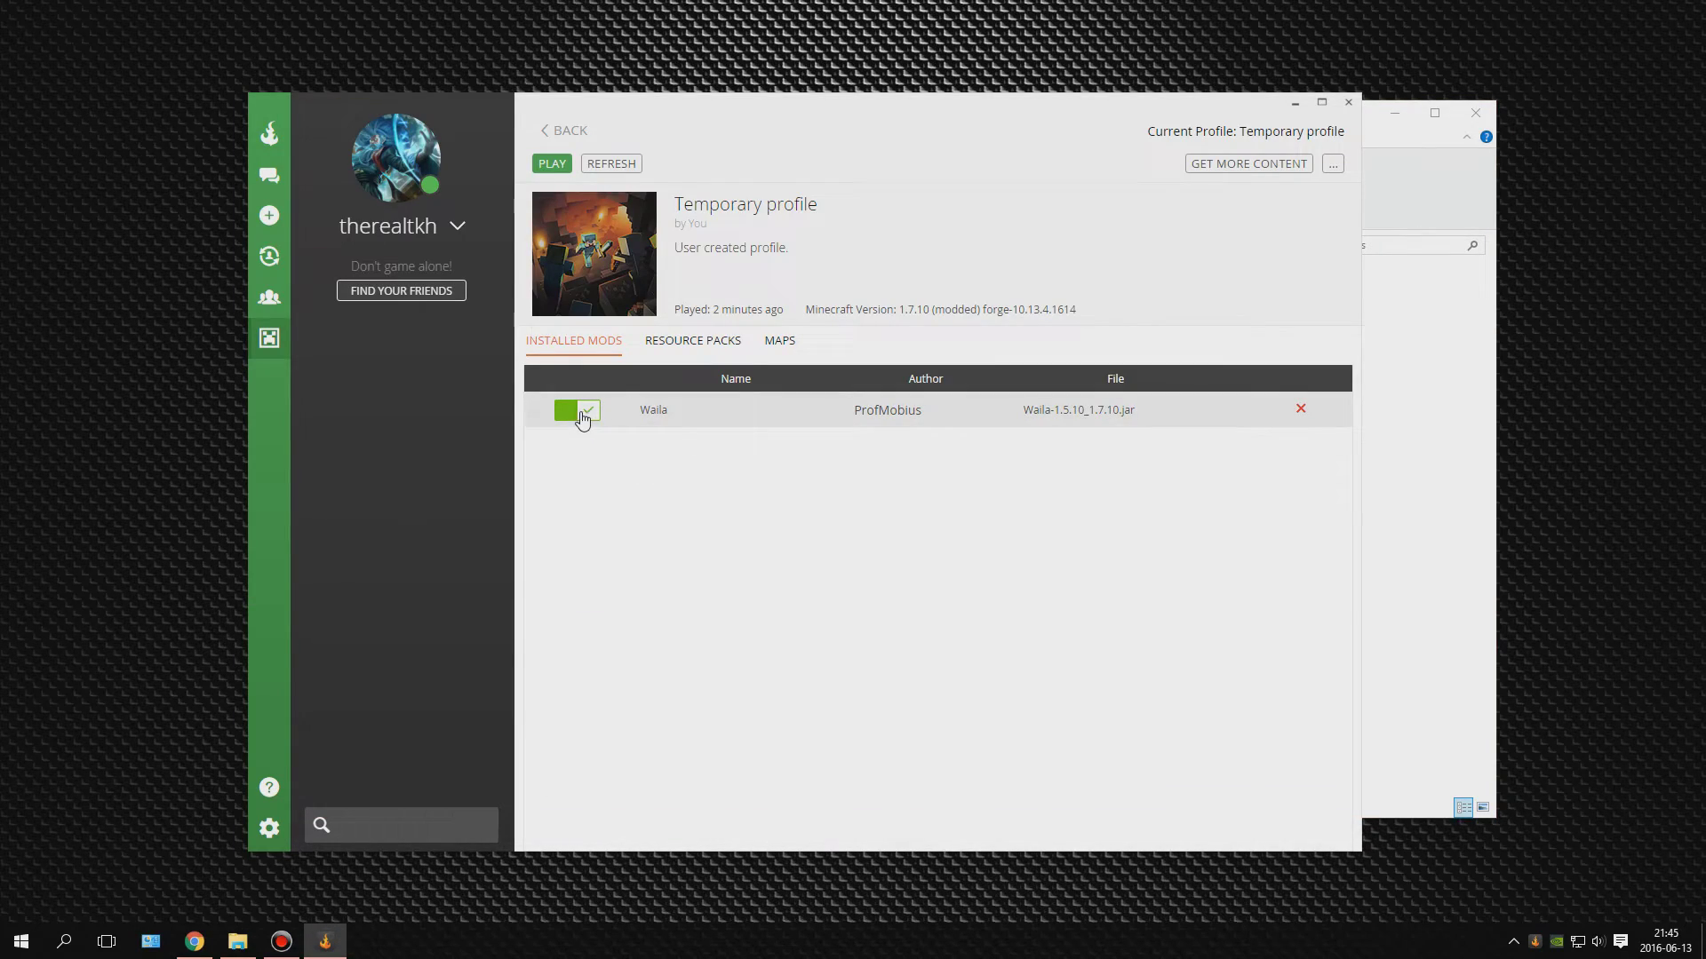
pyautogui.click(573, 417)
pyautogui.hotkey('alt', 'Tab')
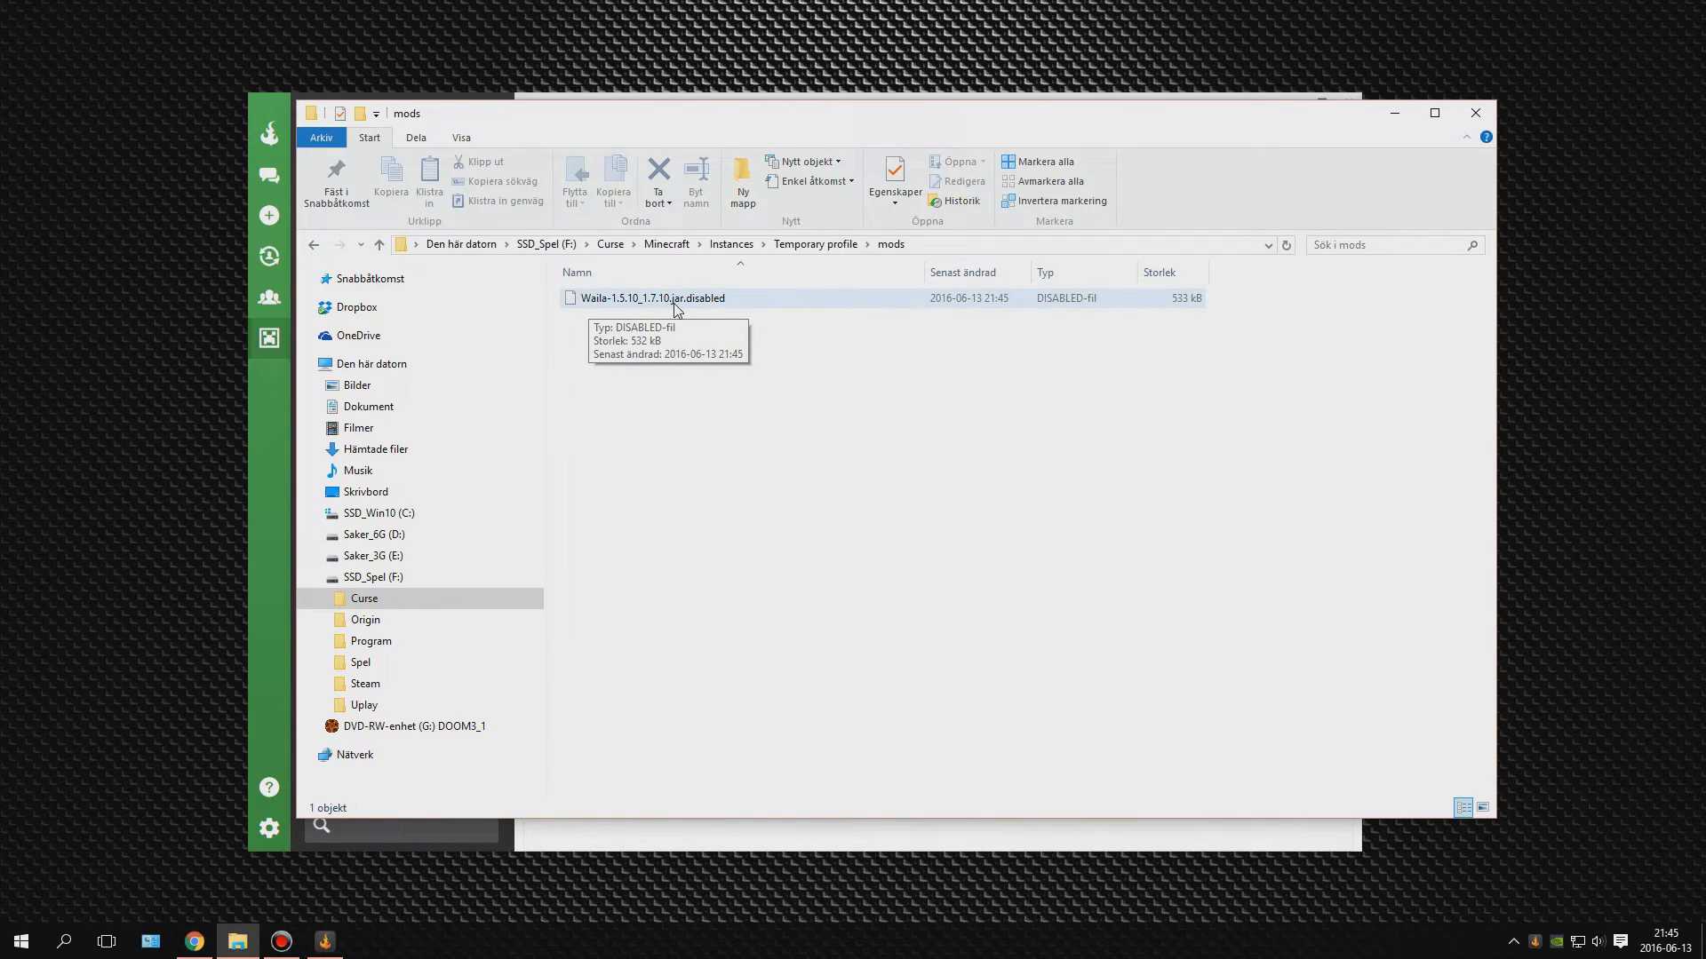
# Step: Re-enable Waila and confirm the file is back to Waila-1.5.10_1.7.10.jar
pyautogui.hotkey('alt', 'Tab')
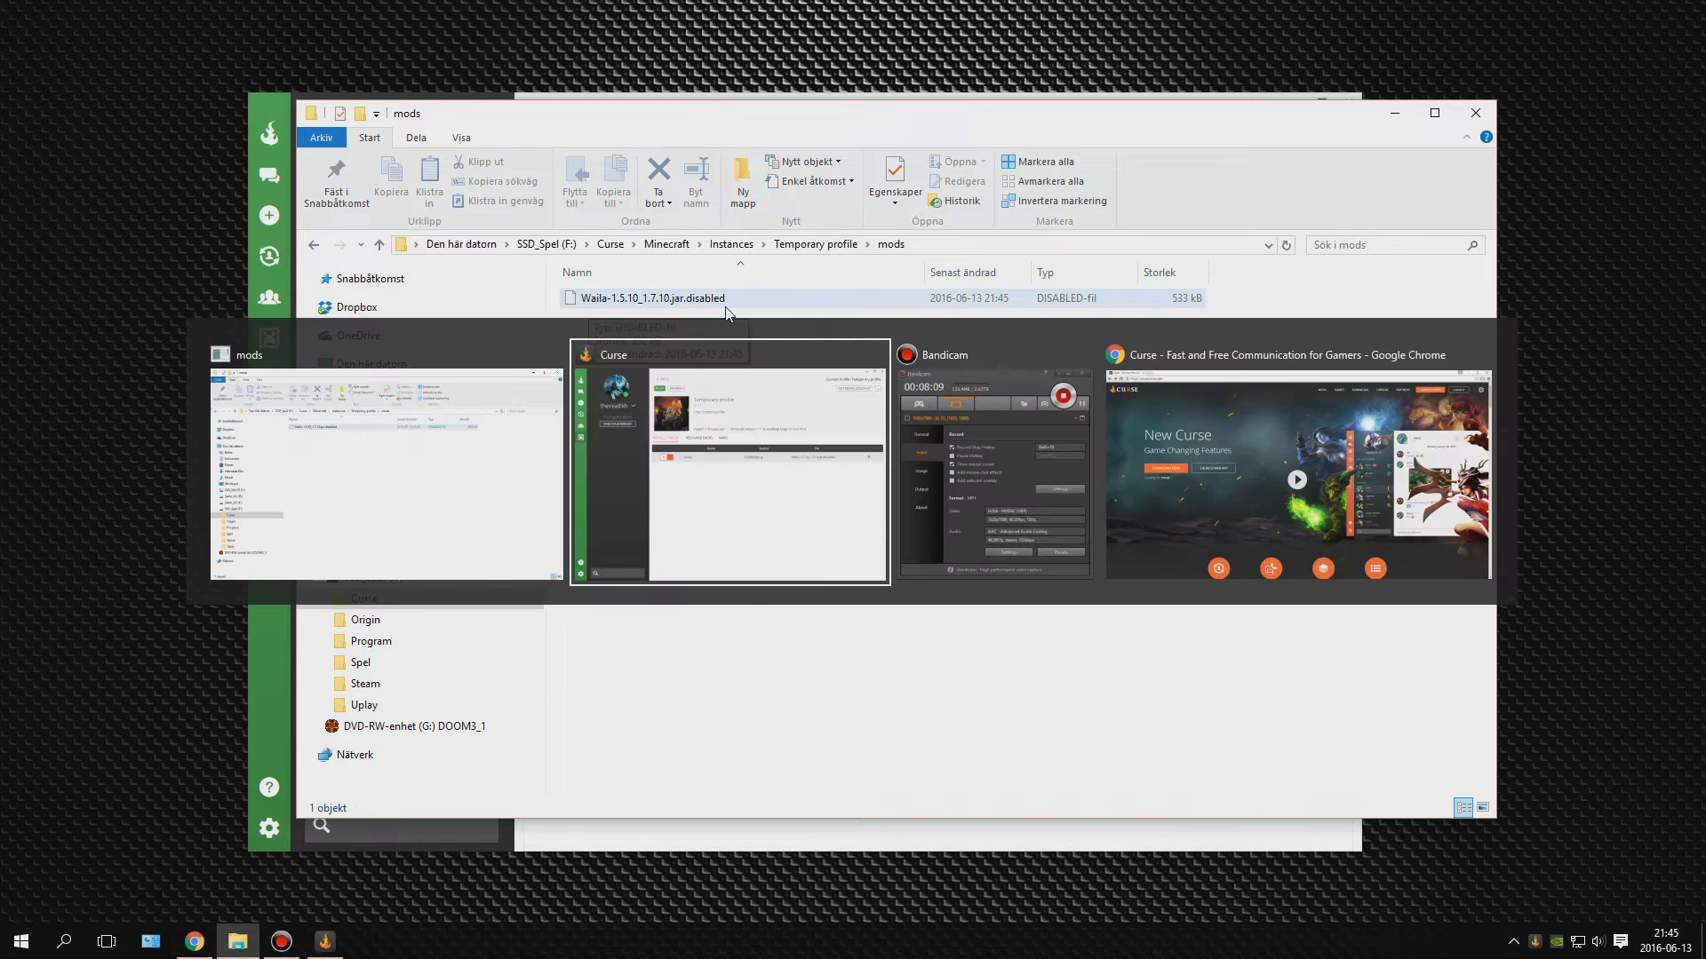
pyautogui.click(580, 414)
pyautogui.hotkey('alt', 'Tab')
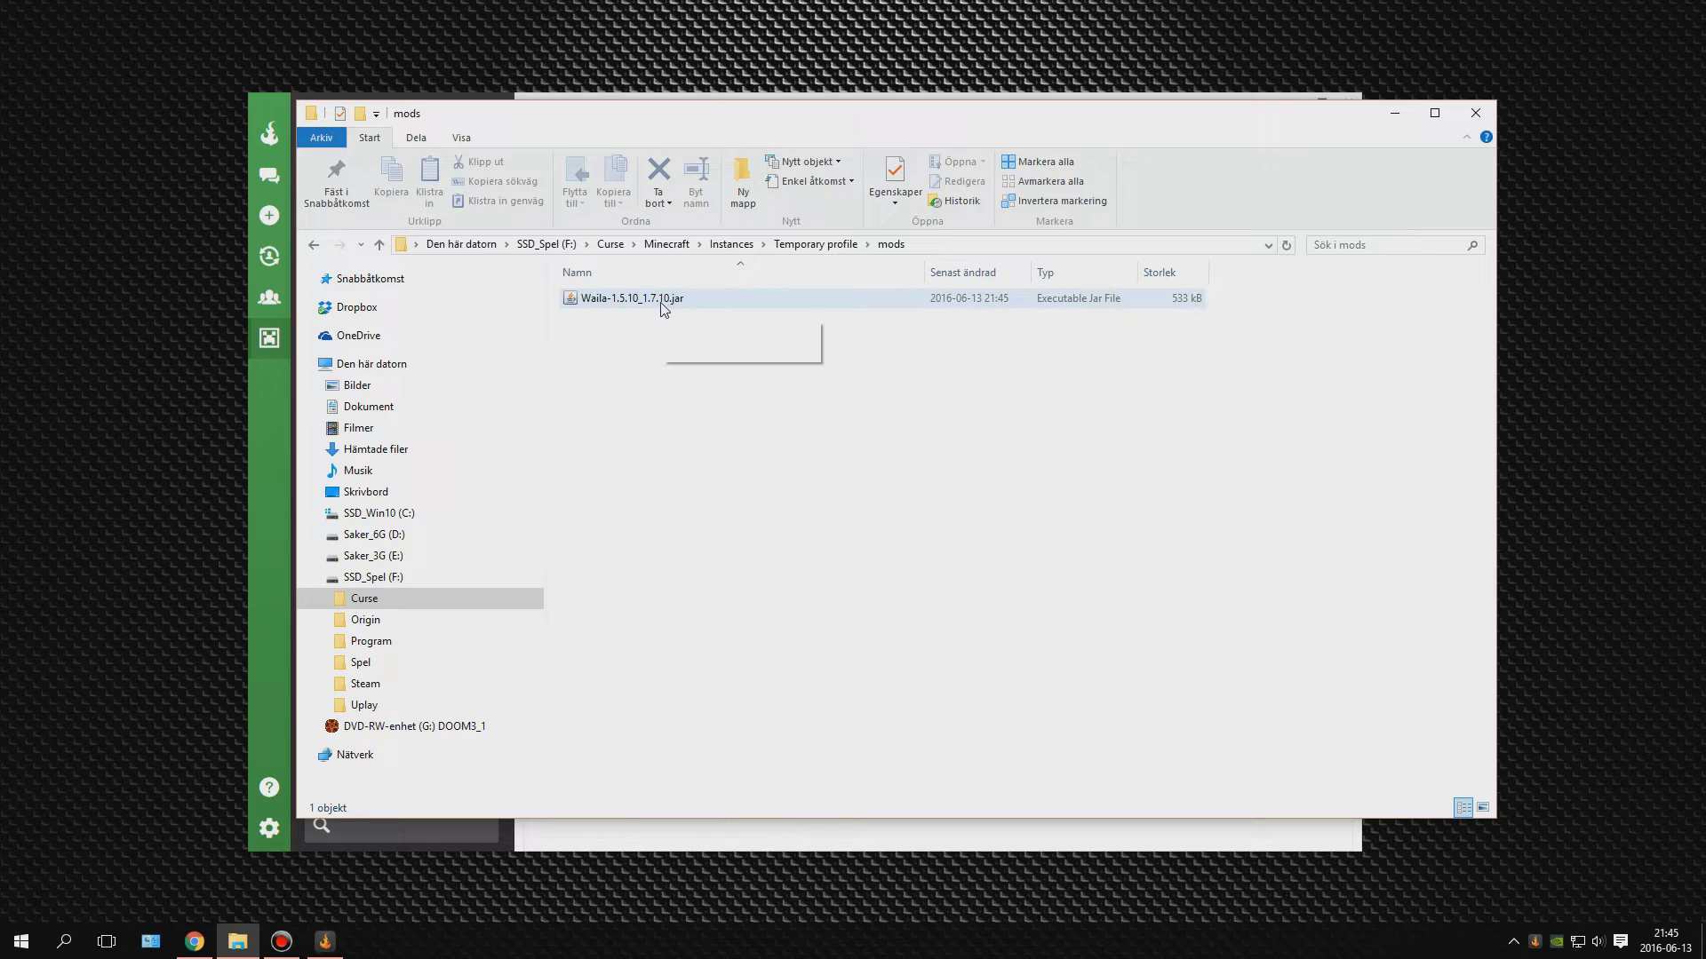
pyautogui.hotkey('alt', 'Tab')
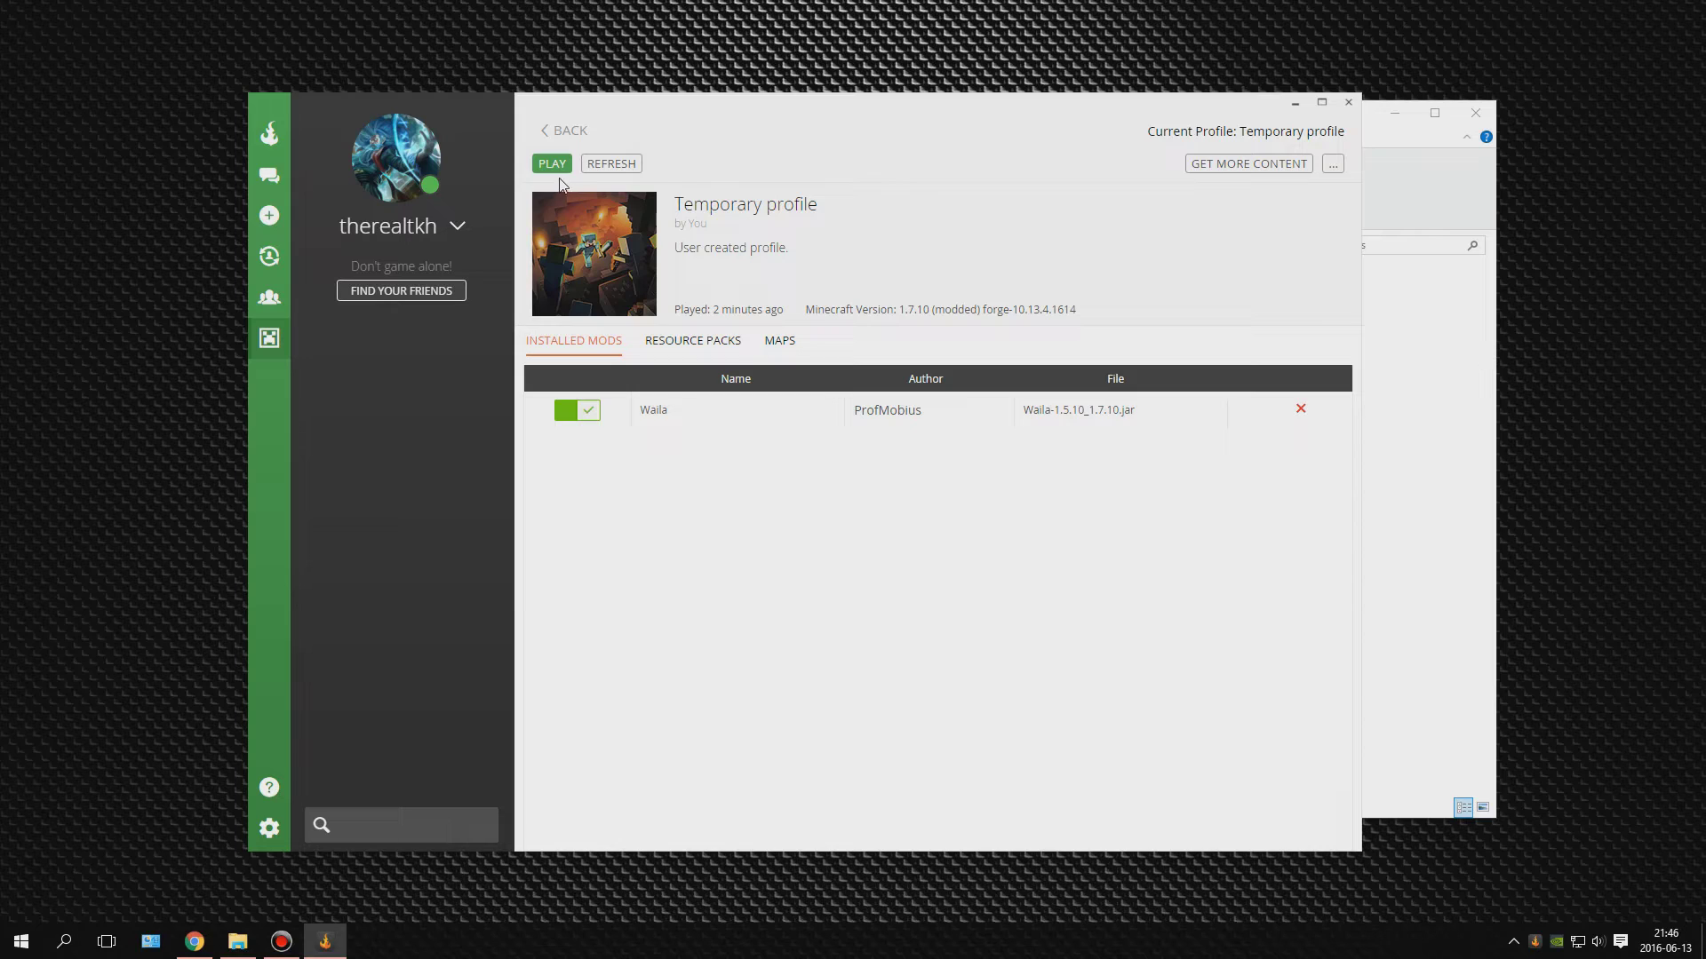
# Step: Install Tinkers Construct, which also adds Mantle, and return to the Temporary profile's mod list
pyautogui.click(1235, 171)
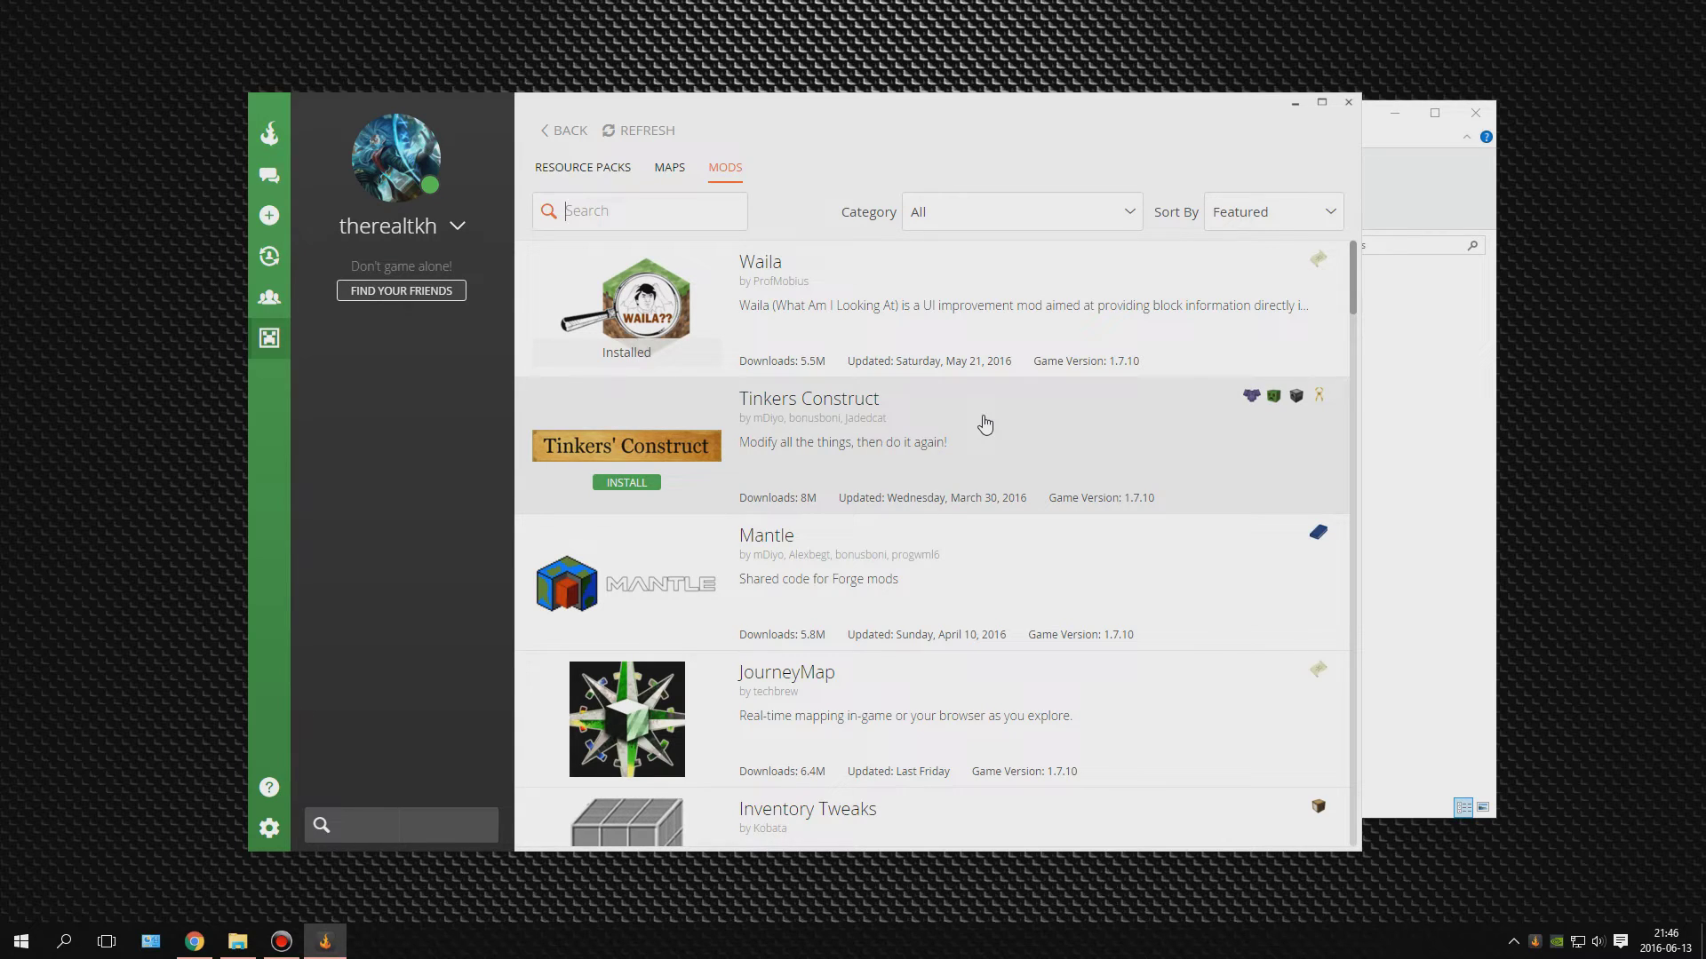
pyautogui.click(984, 424)
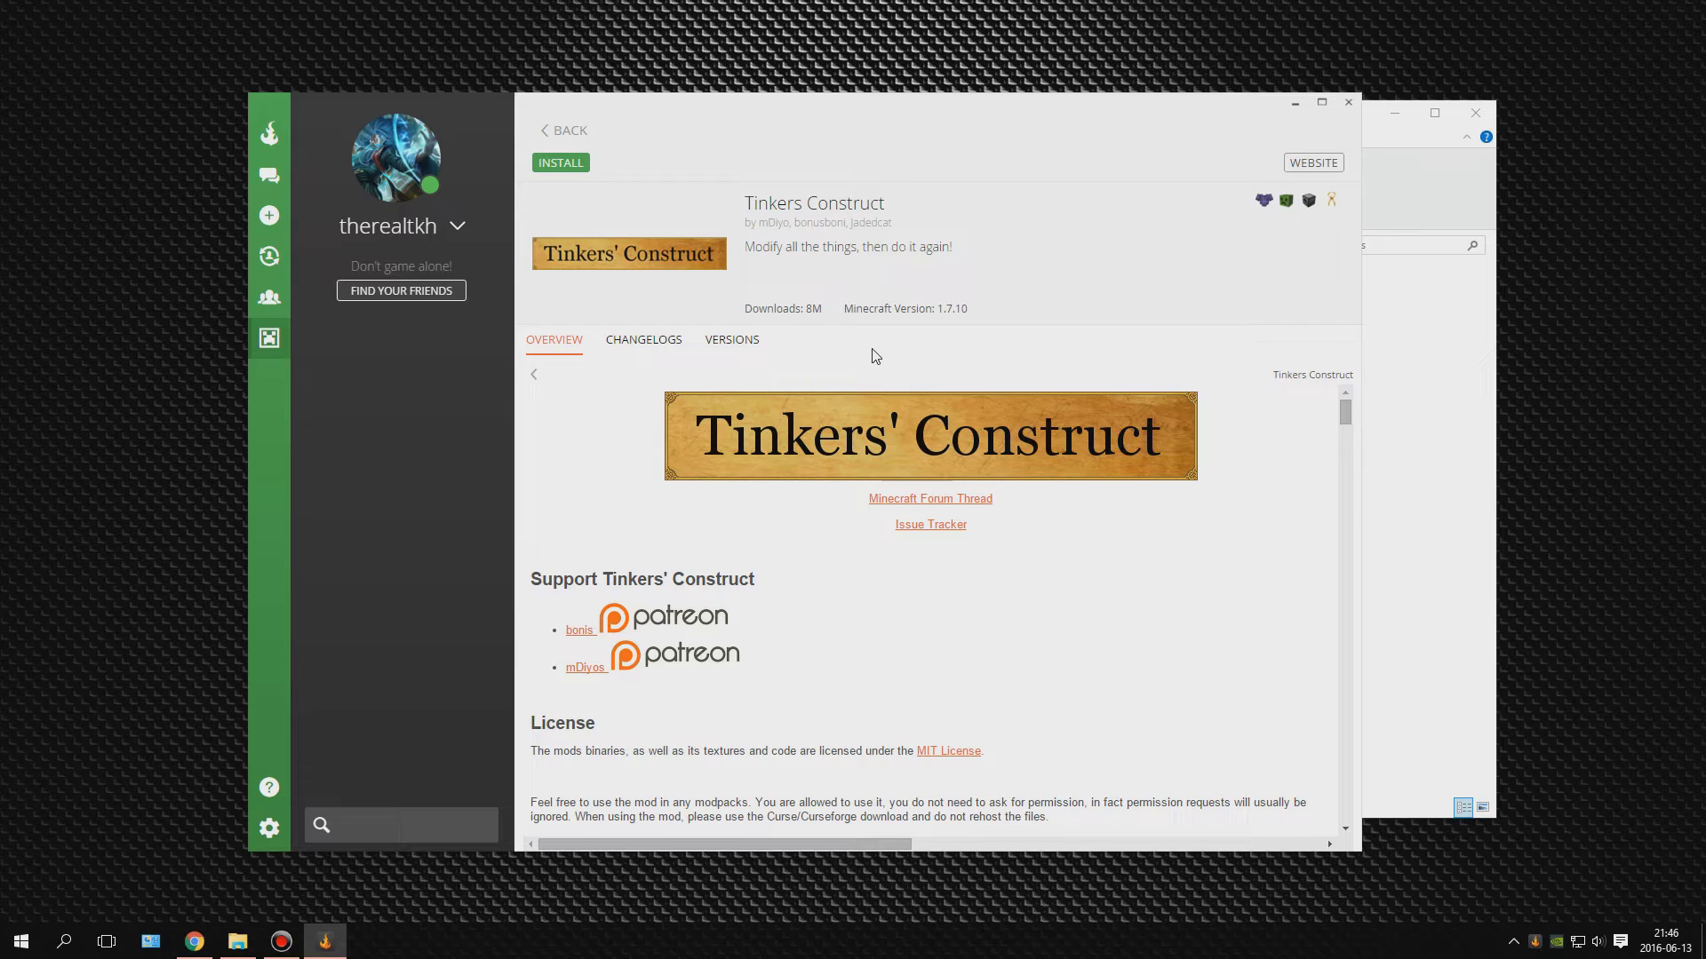
pyautogui.click(558, 167)
pyautogui.click(563, 132)
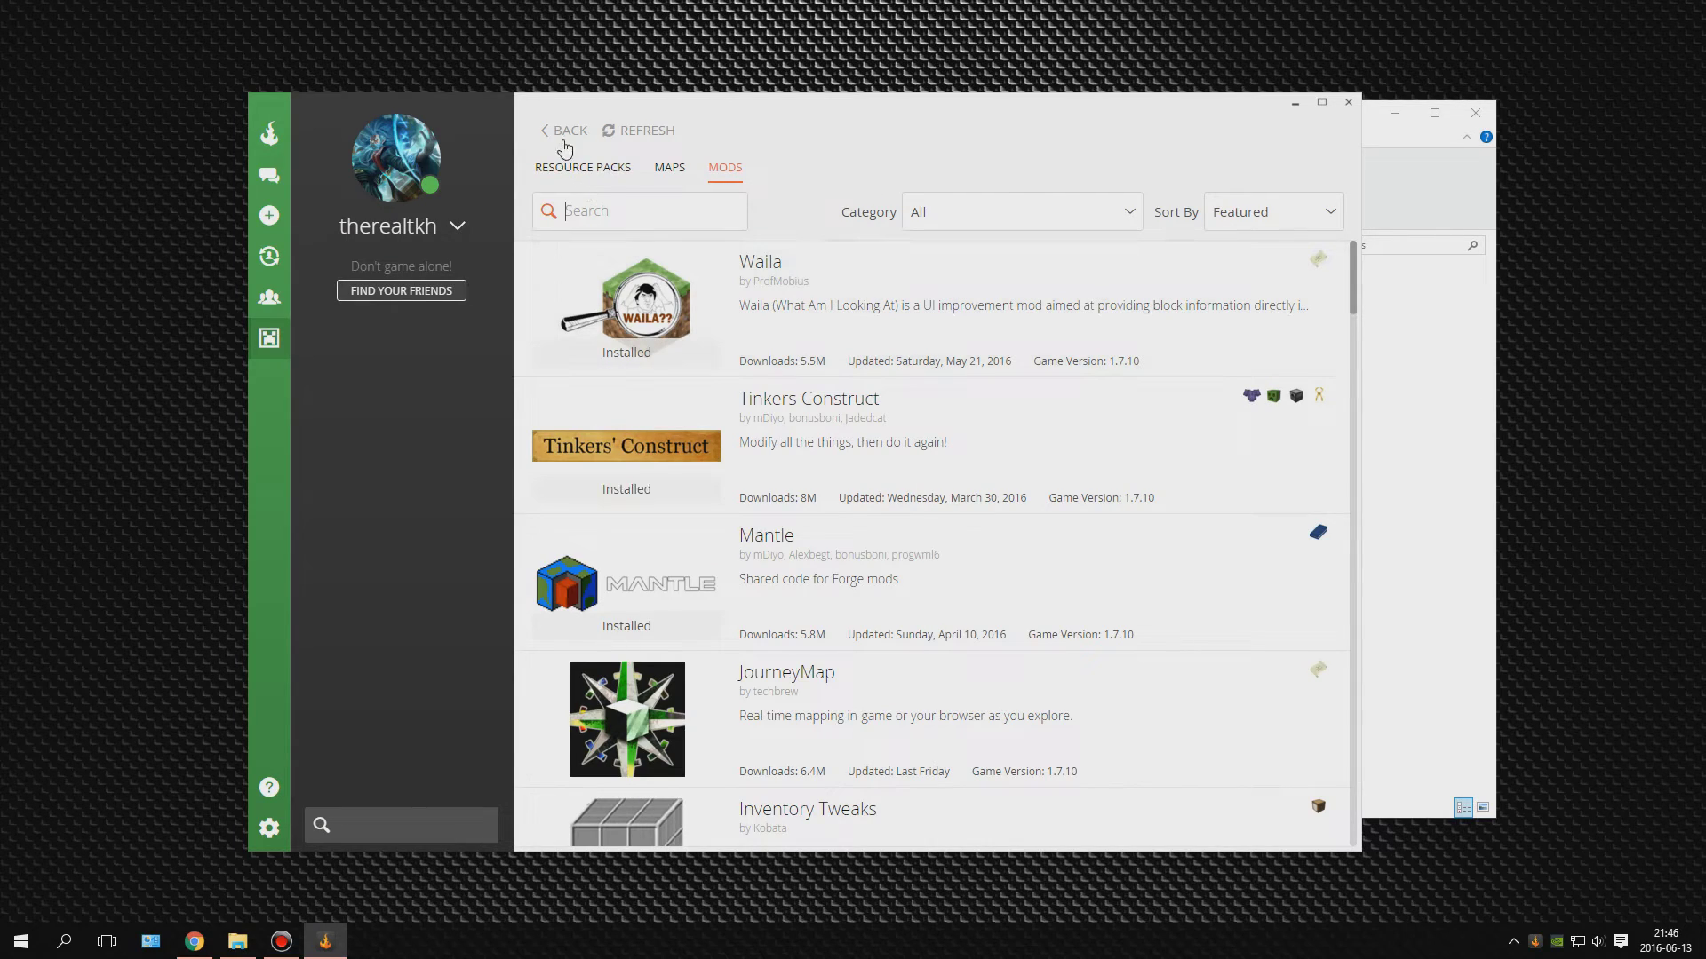
pyautogui.click(565, 131)
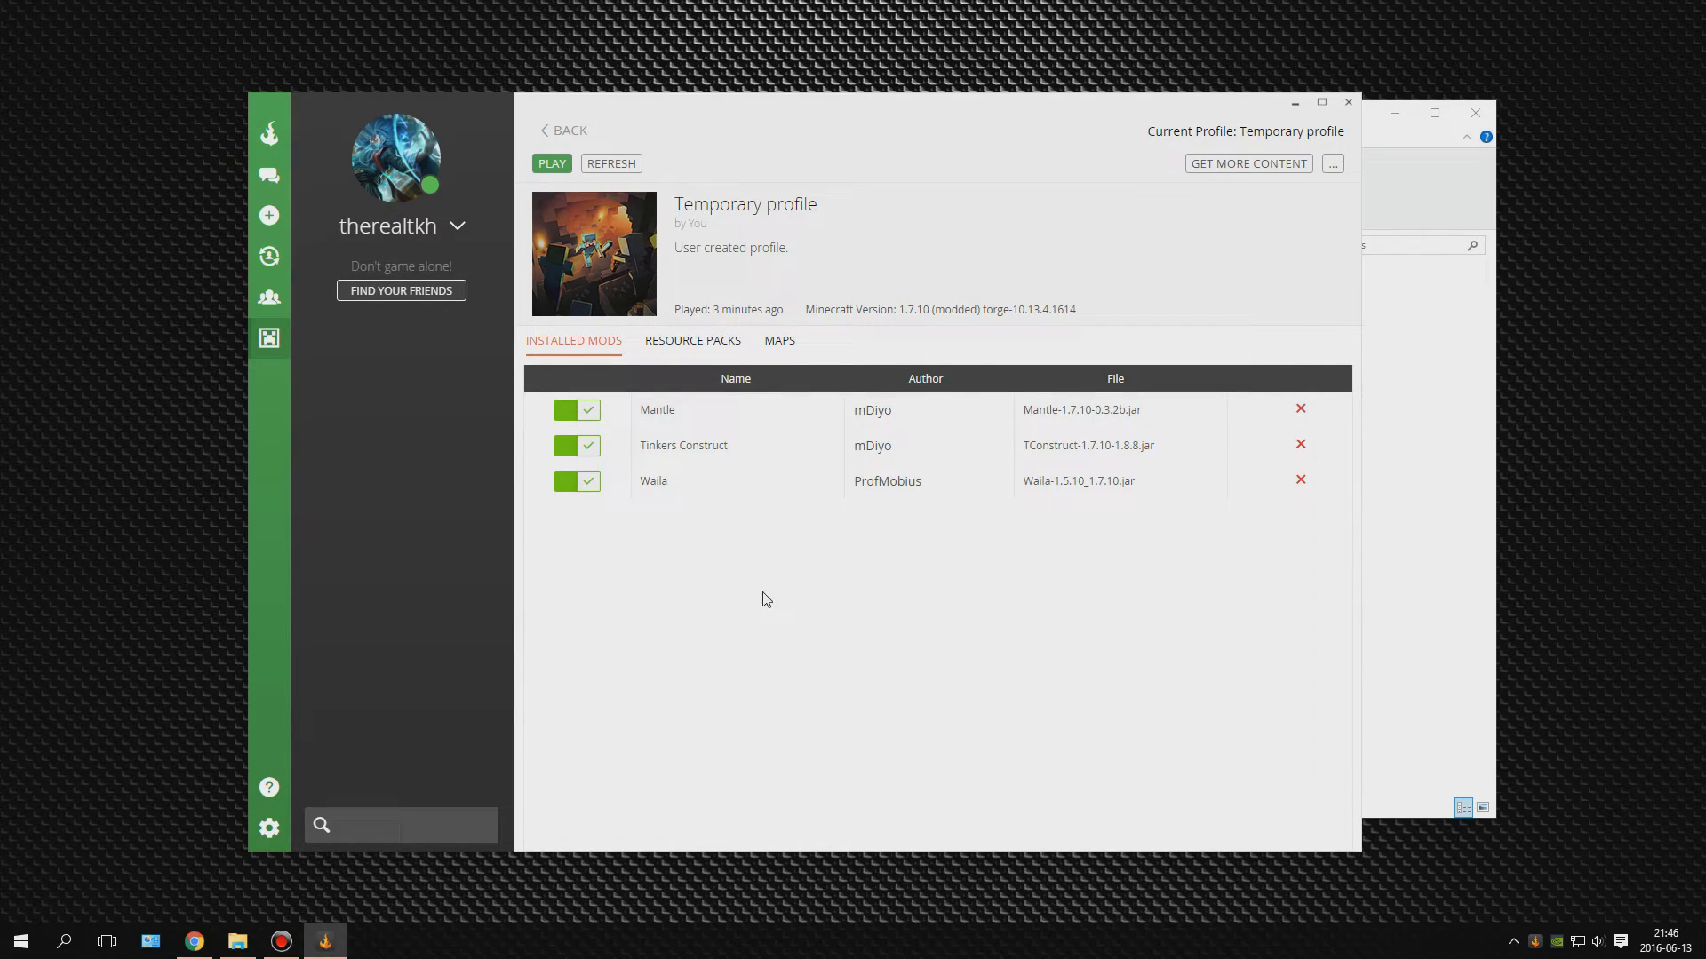
# Step: Compare against the mods folder of TKH's Tutorial Pack, then return to the Curse profile
pyautogui.hotkey('alt', 'Tab')
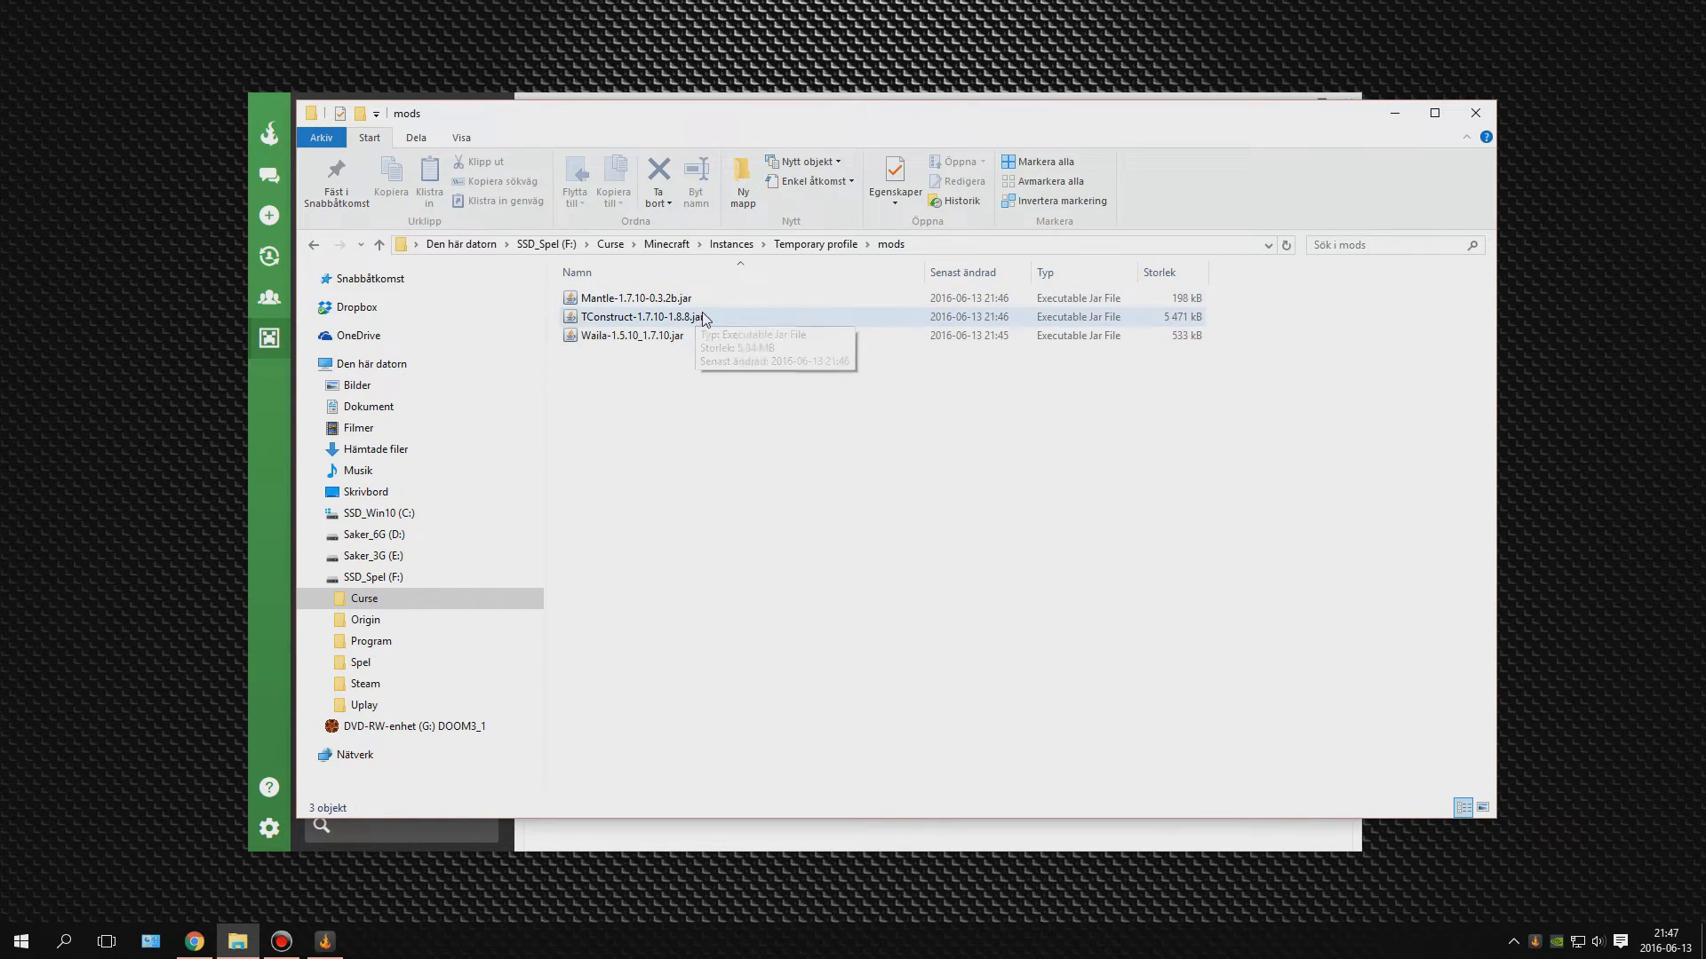
pyautogui.click(729, 245)
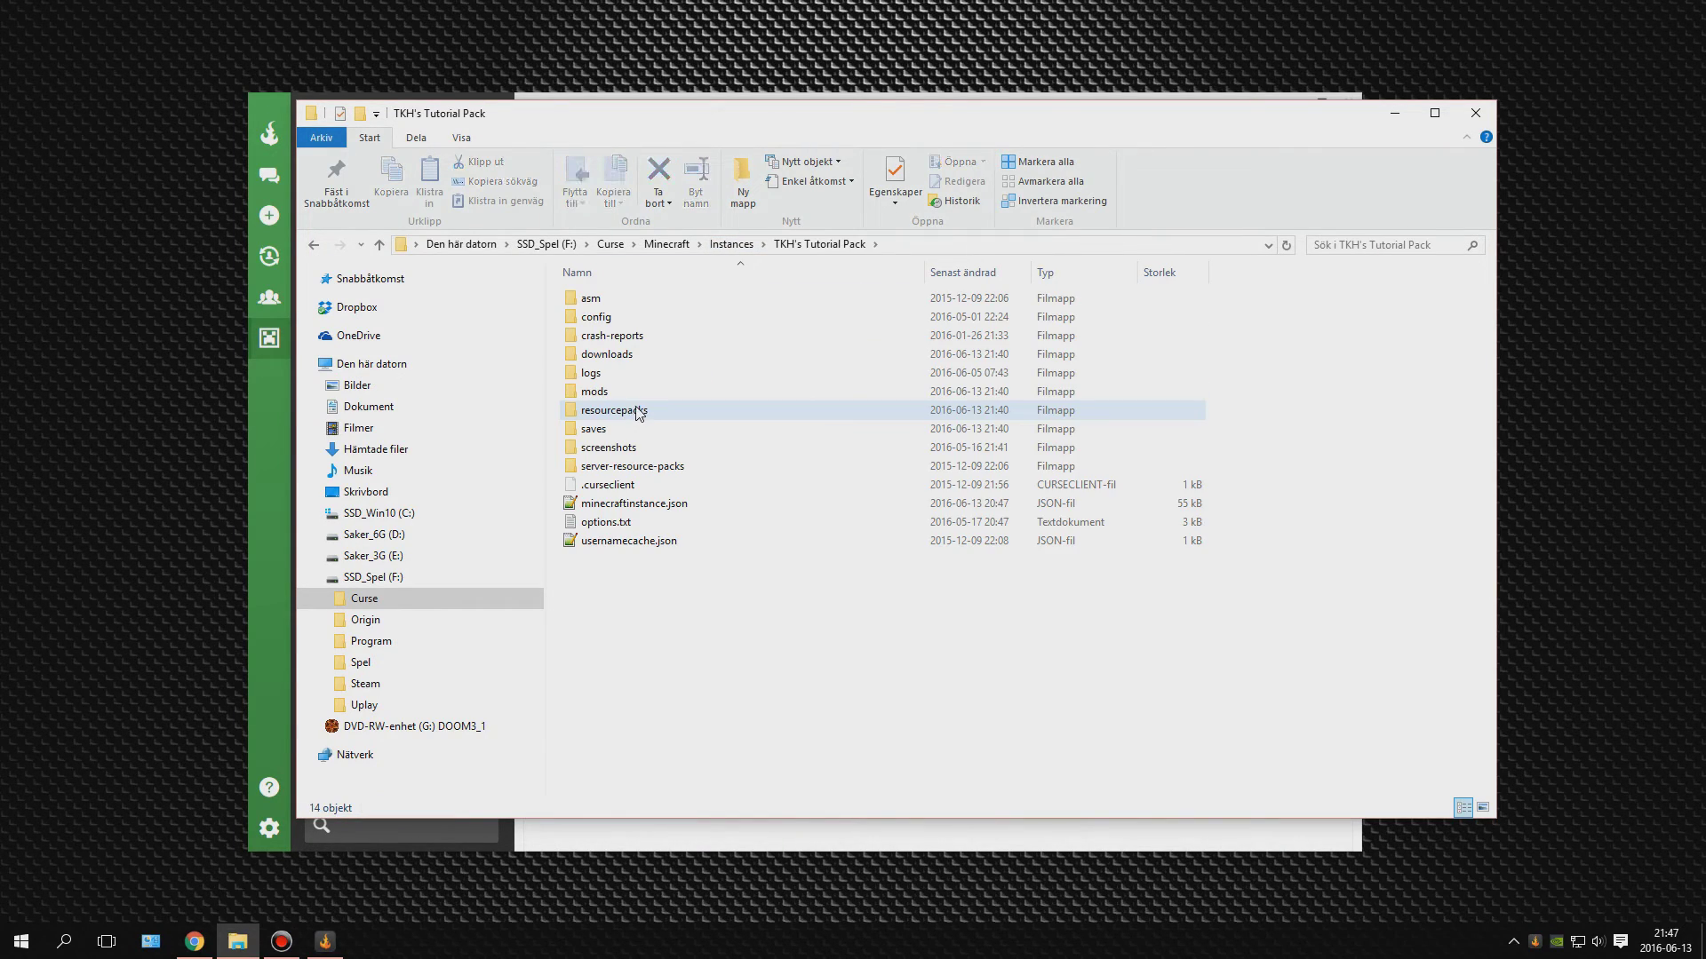
pyautogui.doubleClick(597, 392)
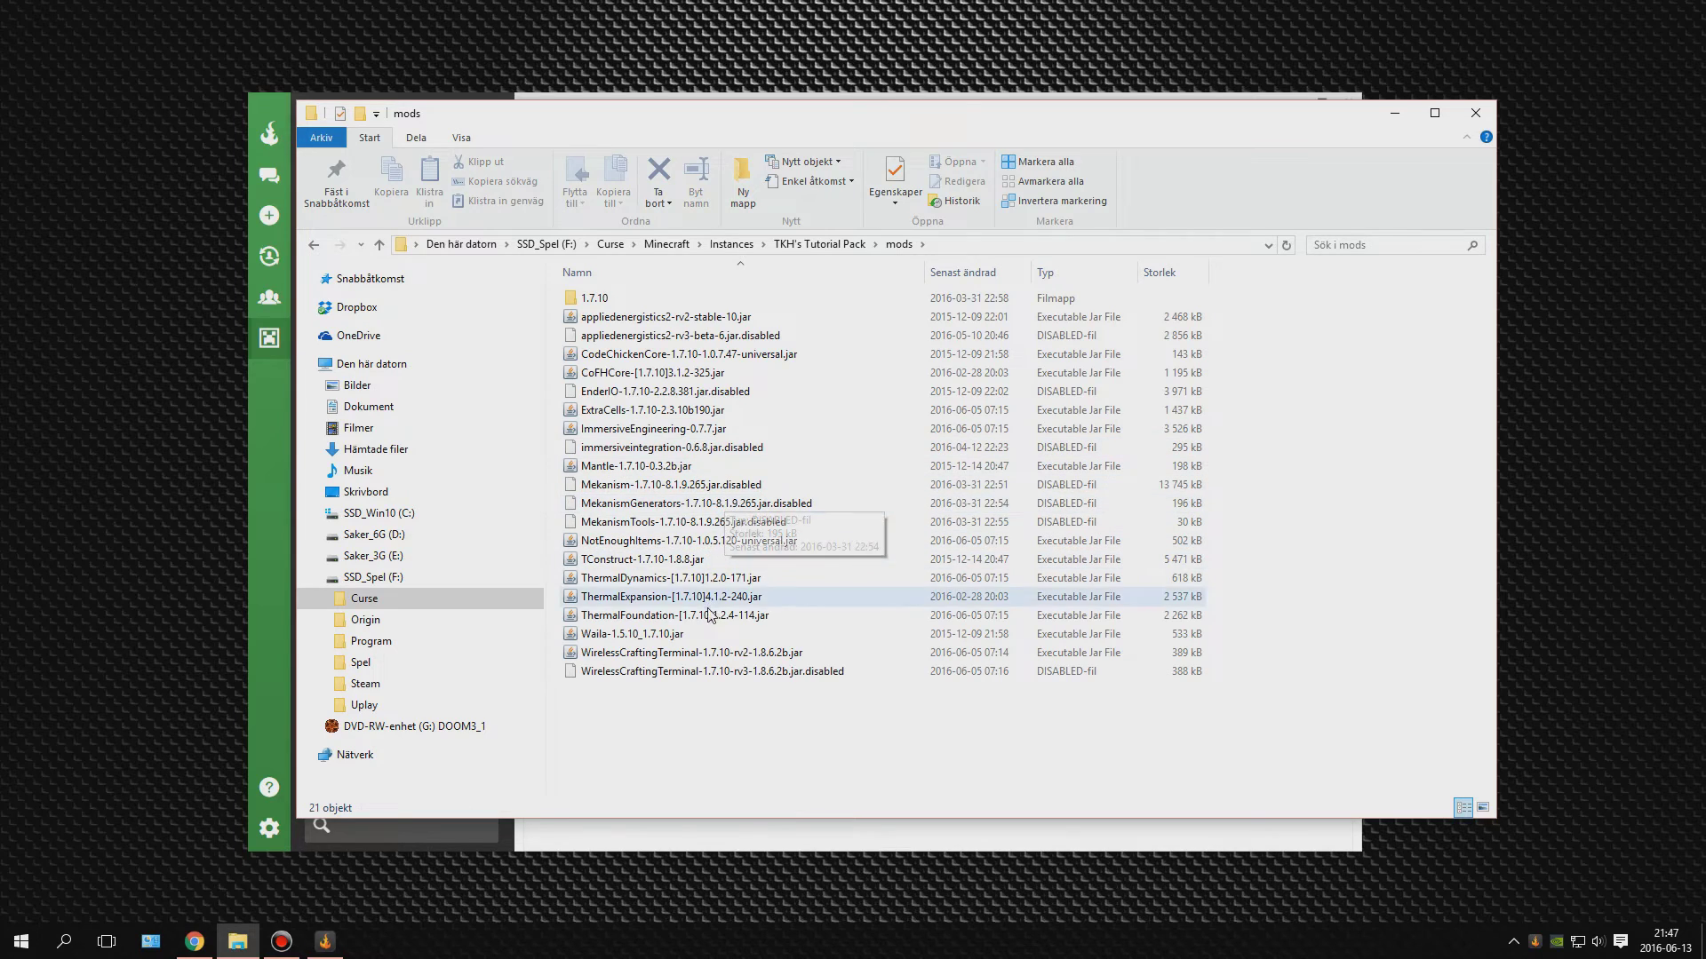
pyautogui.click(613, 658)
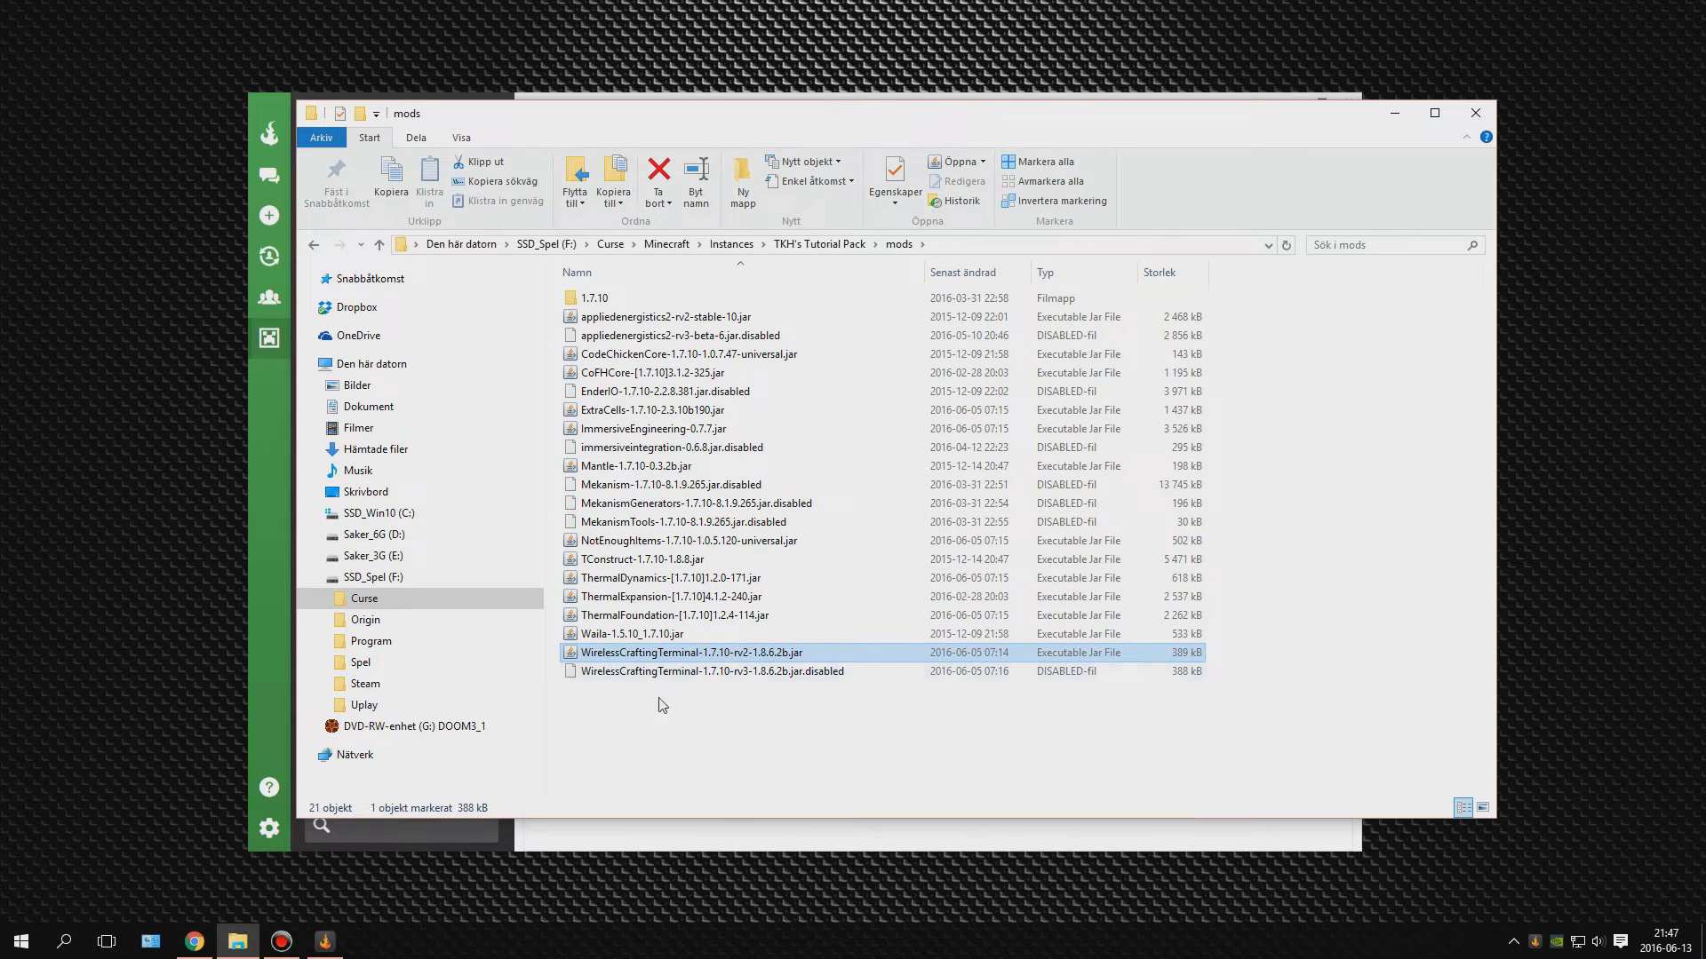
pyautogui.hotkey('alt', 'Tab')
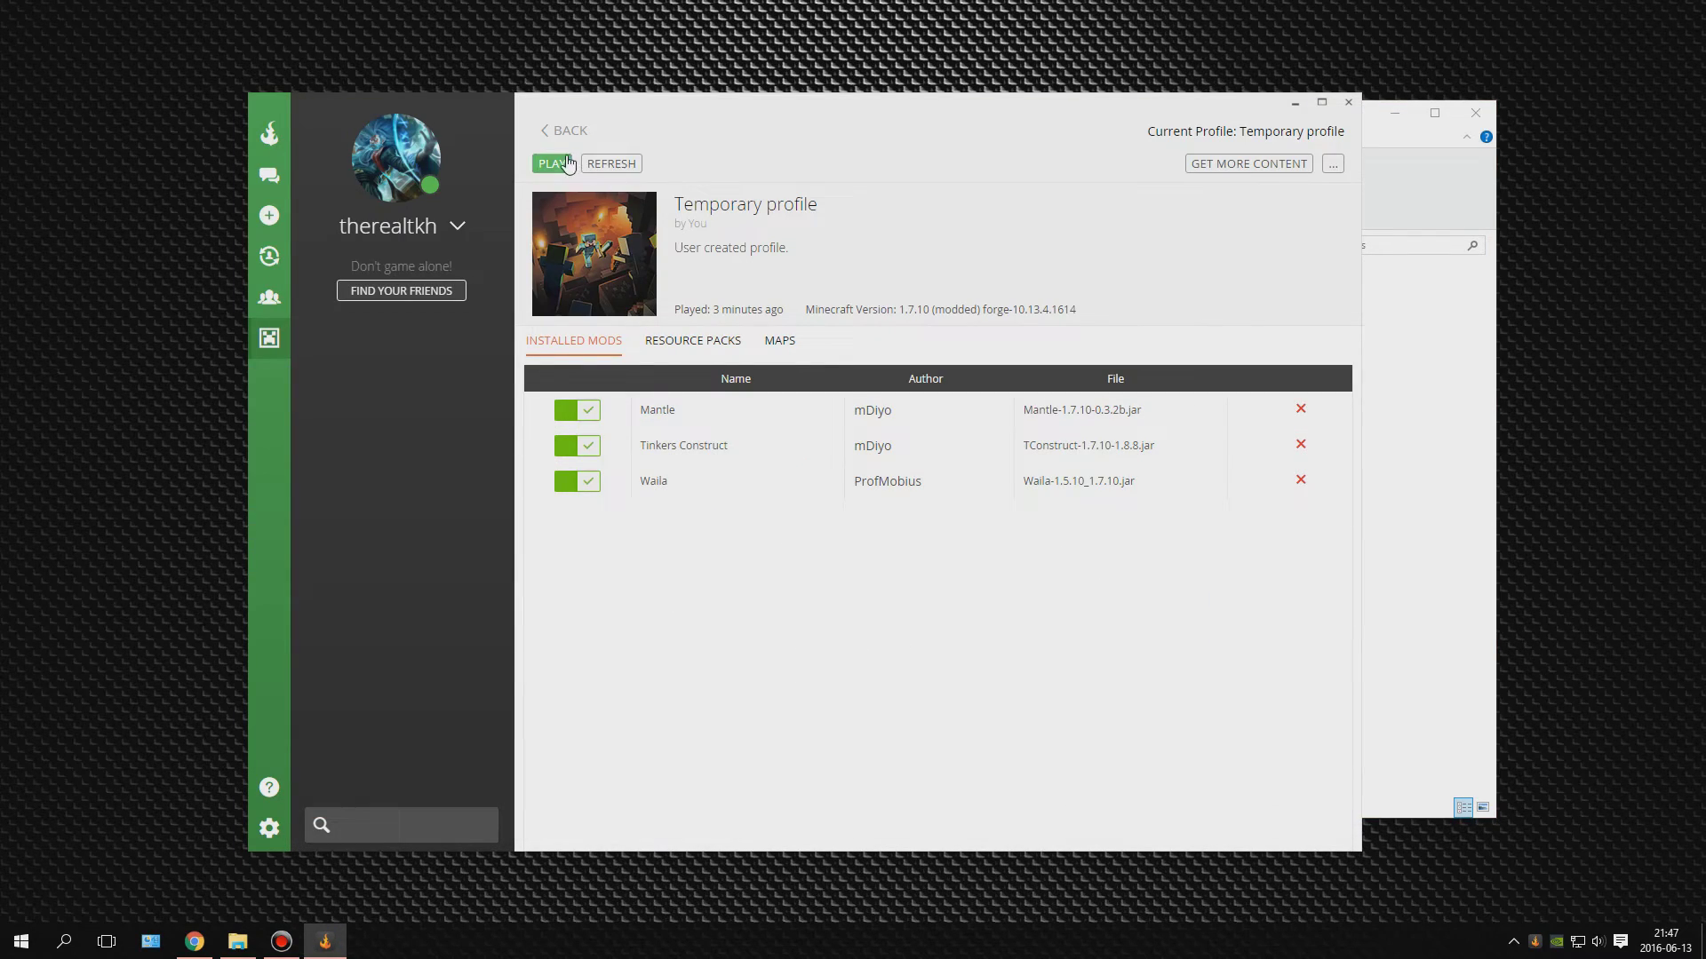
# Step: Search 'applied', install Applied Energistics 2, then revisit the Tutorial Pack's mods folder
pyautogui.click(1261, 169)
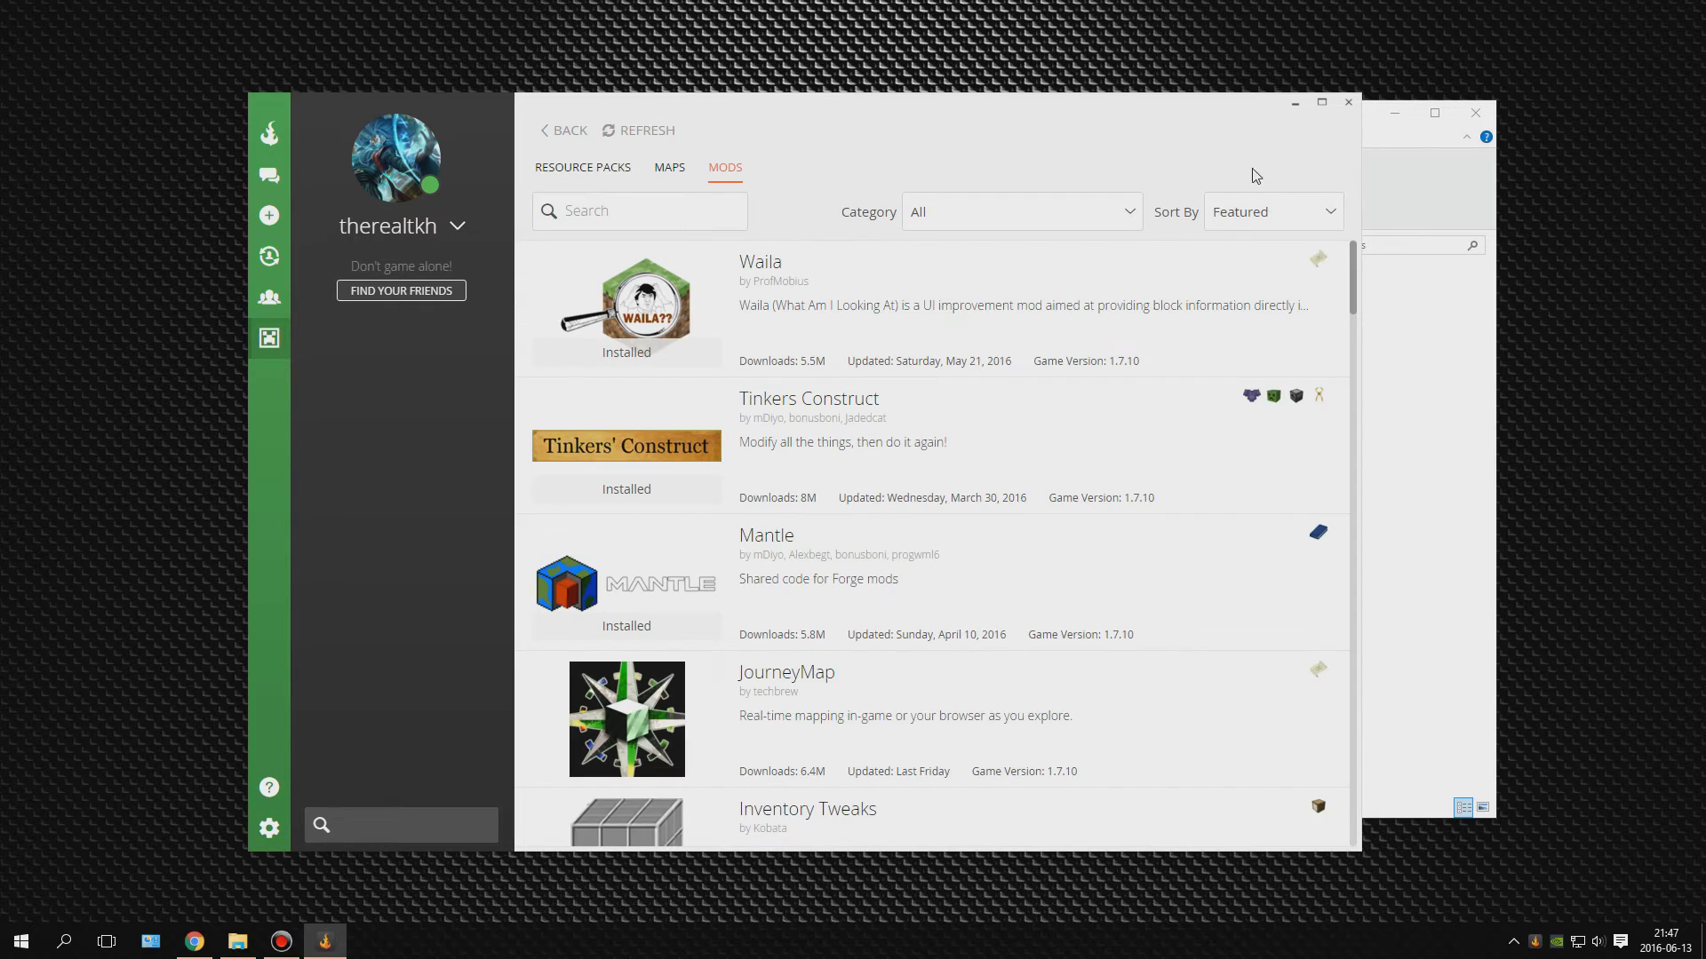
pyautogui.click(671, 222)
pyautogui.write('ae2')
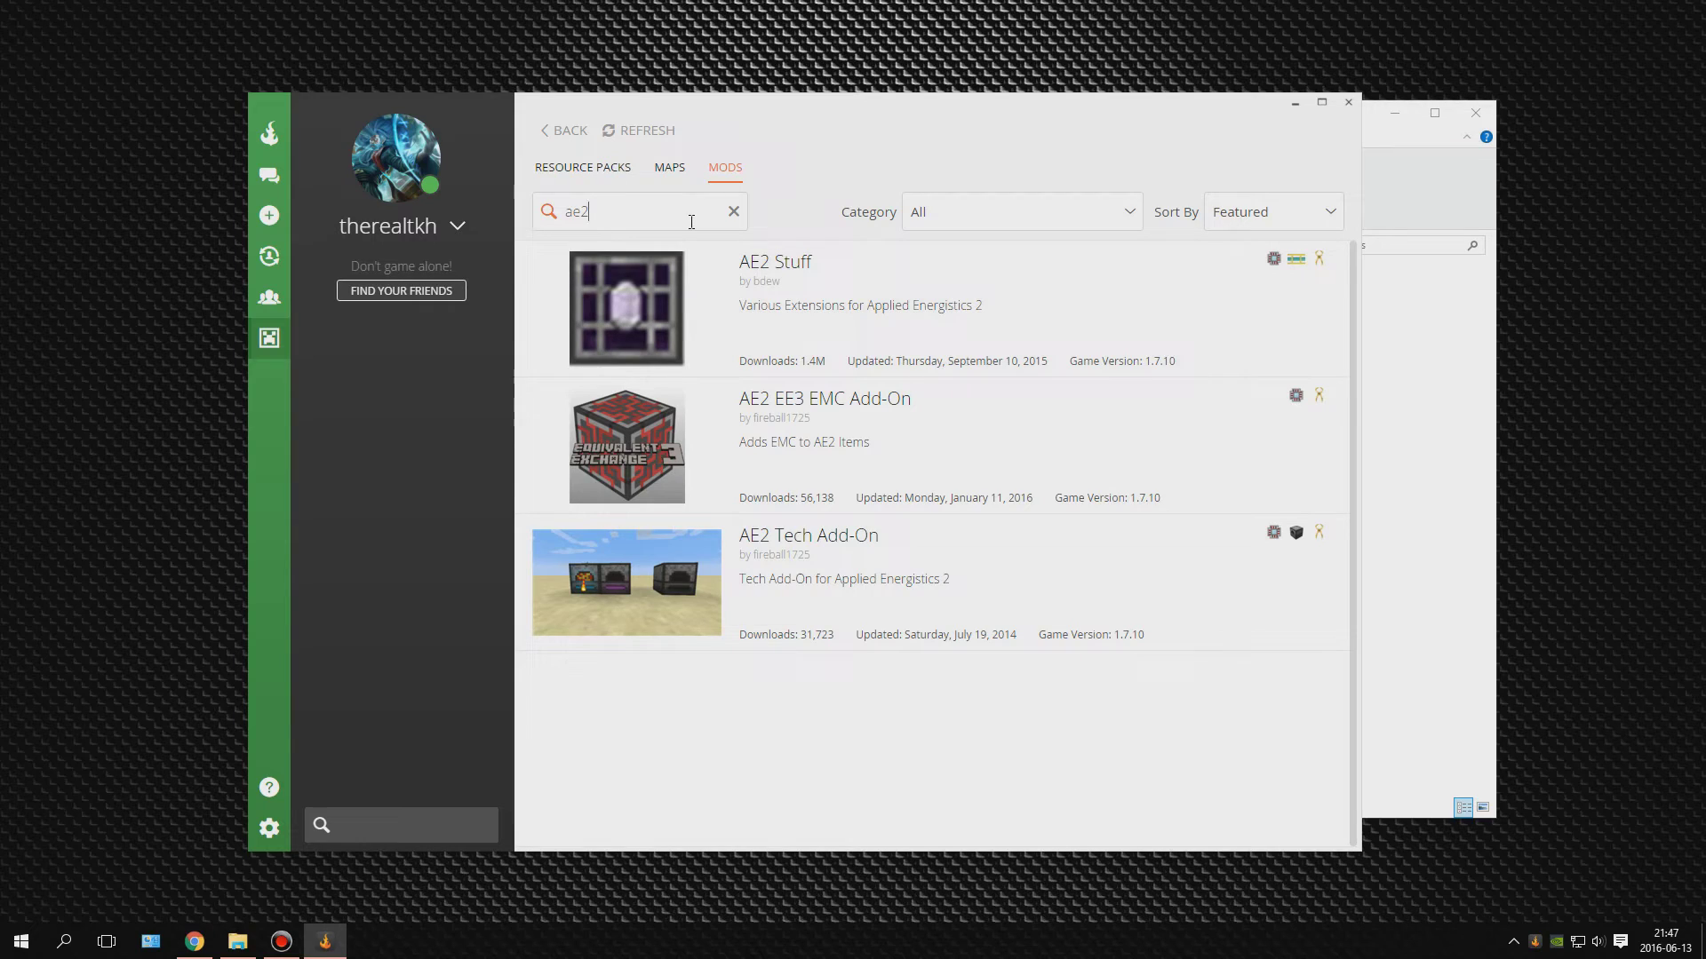
pyautogui.write('applied')
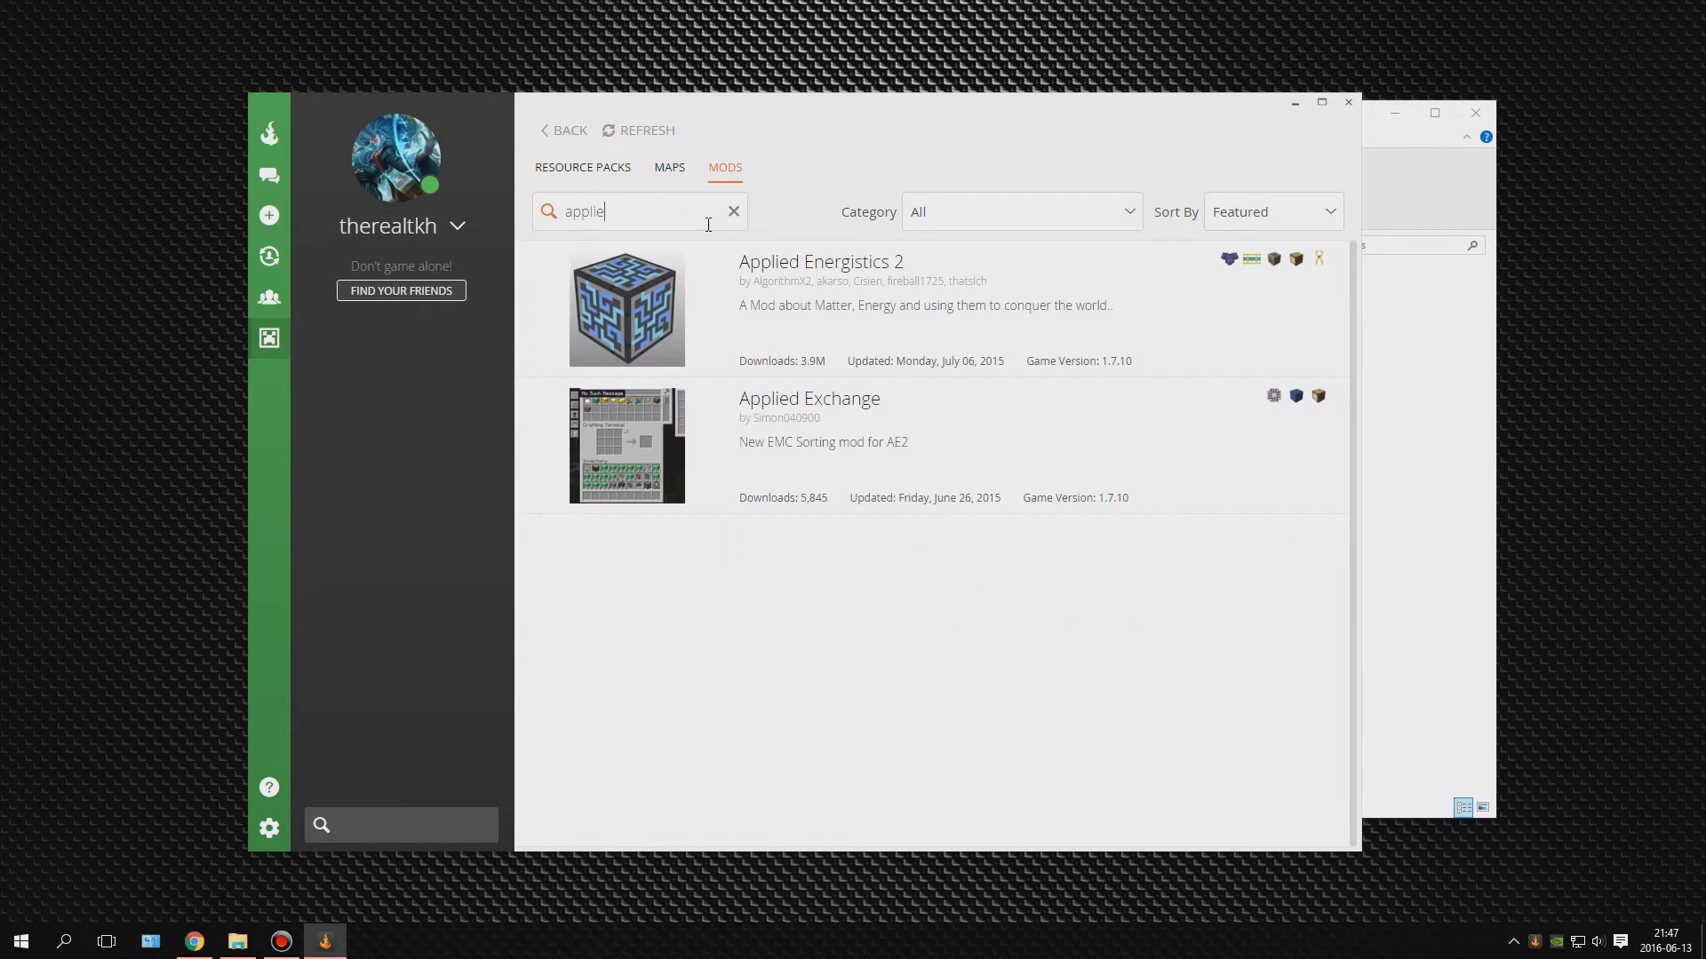
pyautogui.click(911, 273)
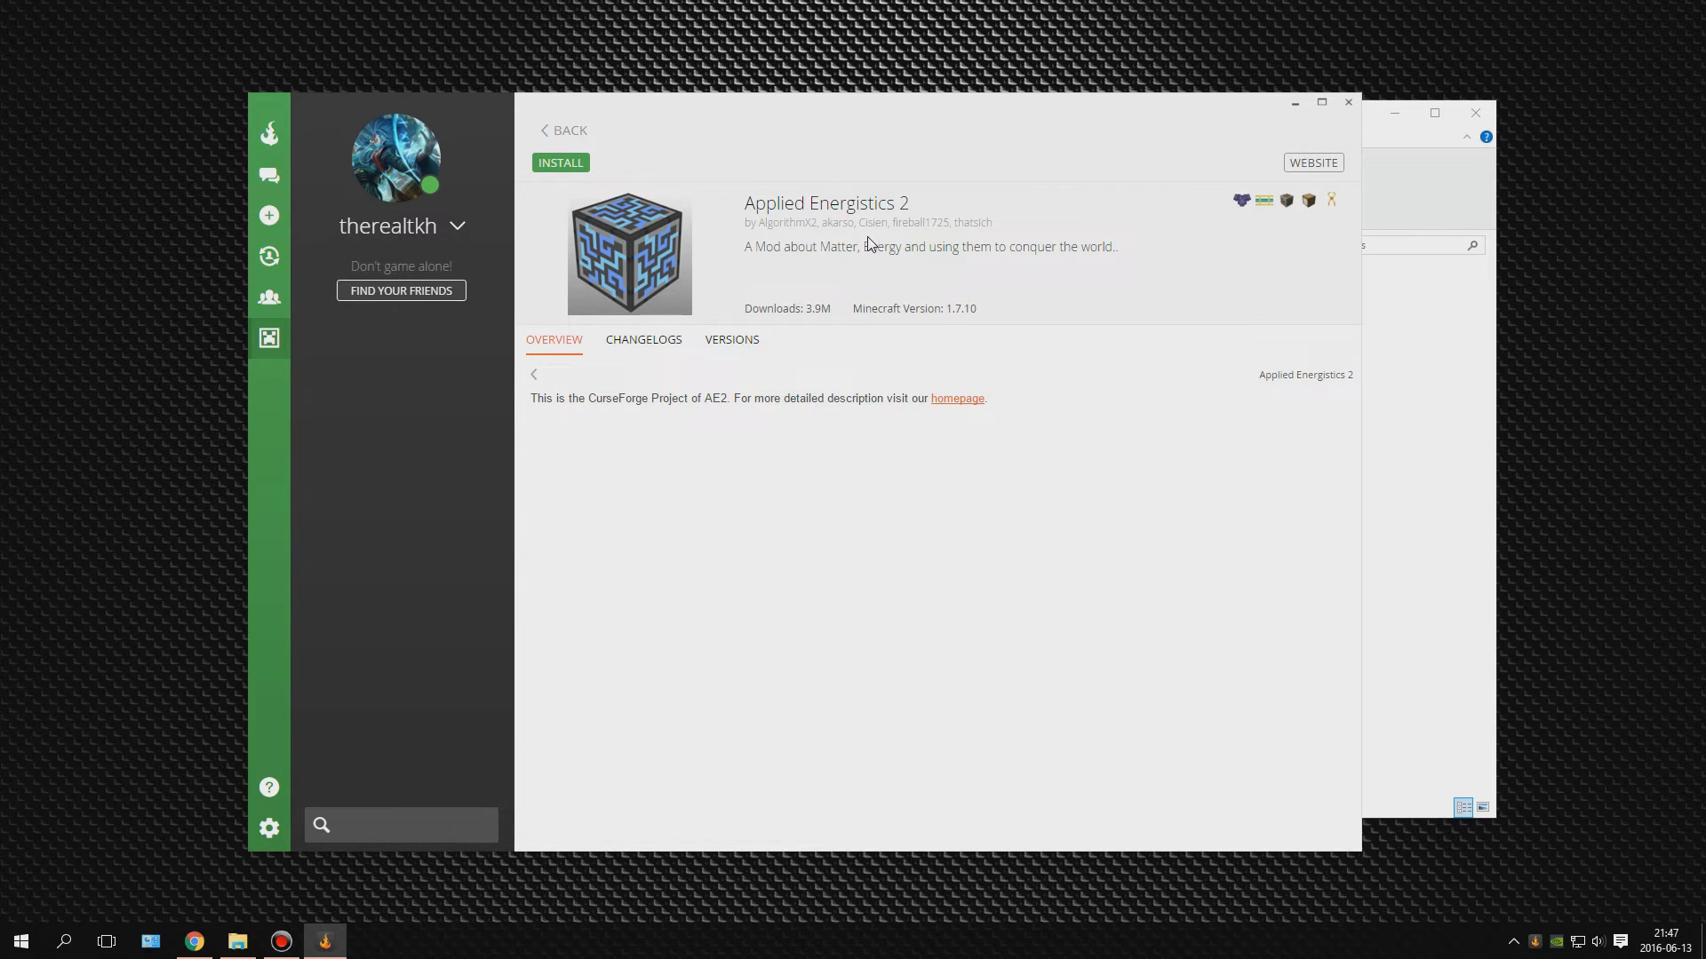
pyautogui.click(561, 165)
pyautogui.click(573, 134)
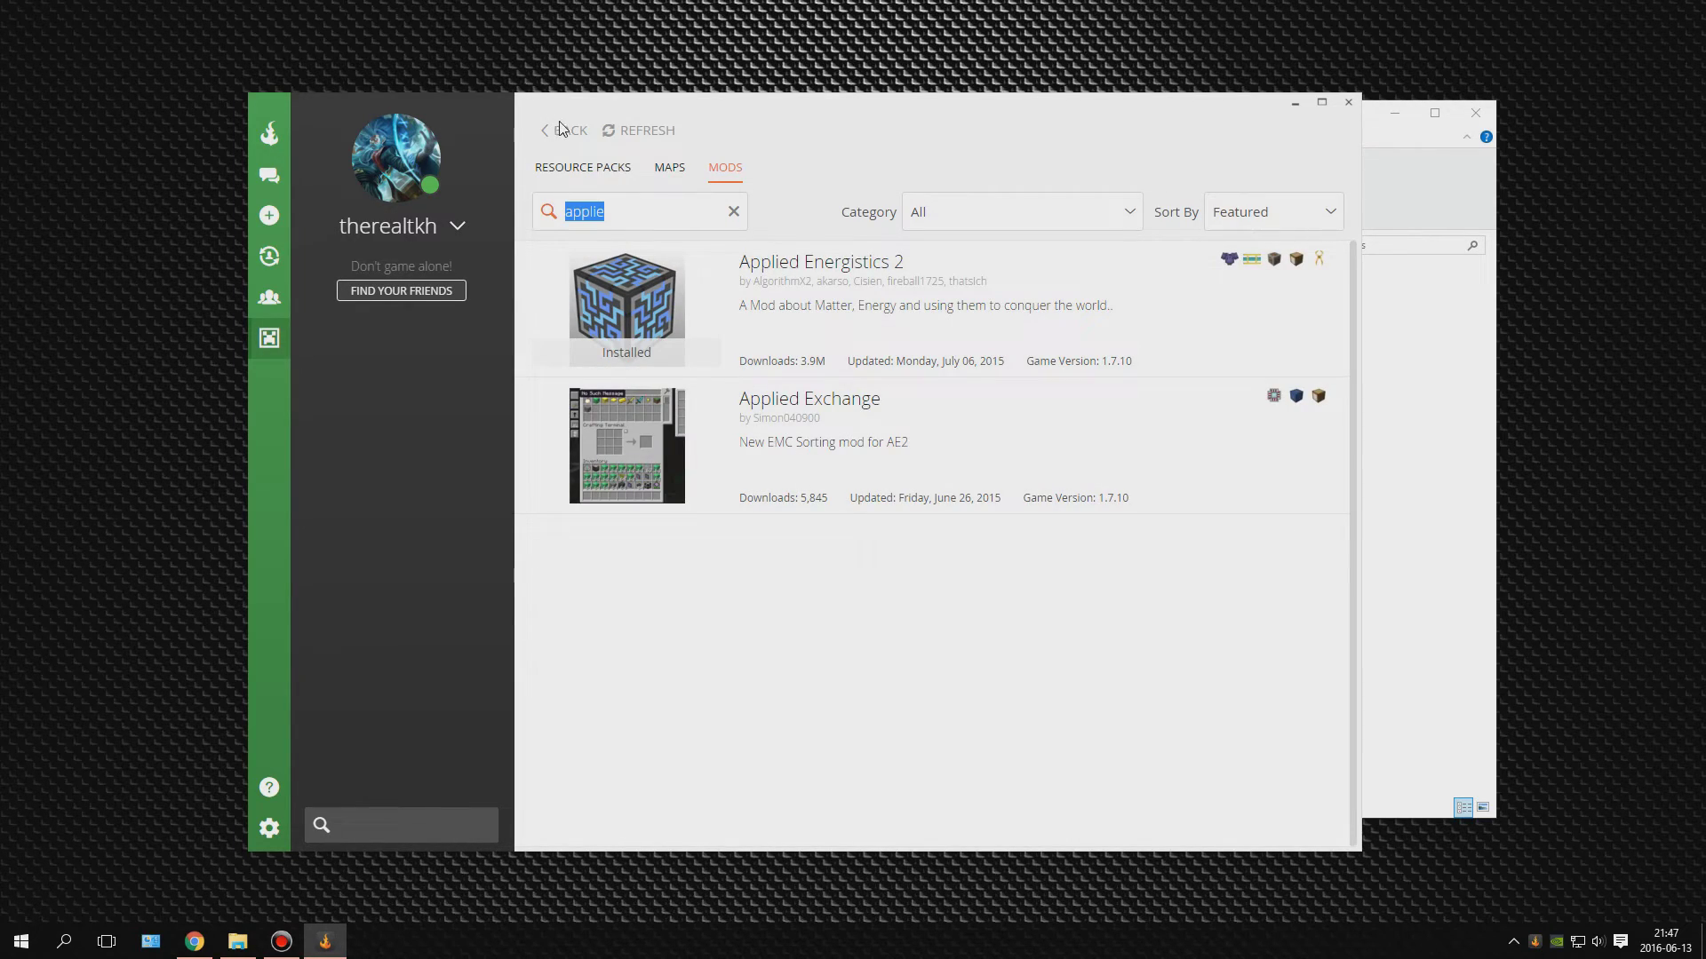
pyautogui.click(560, 131)
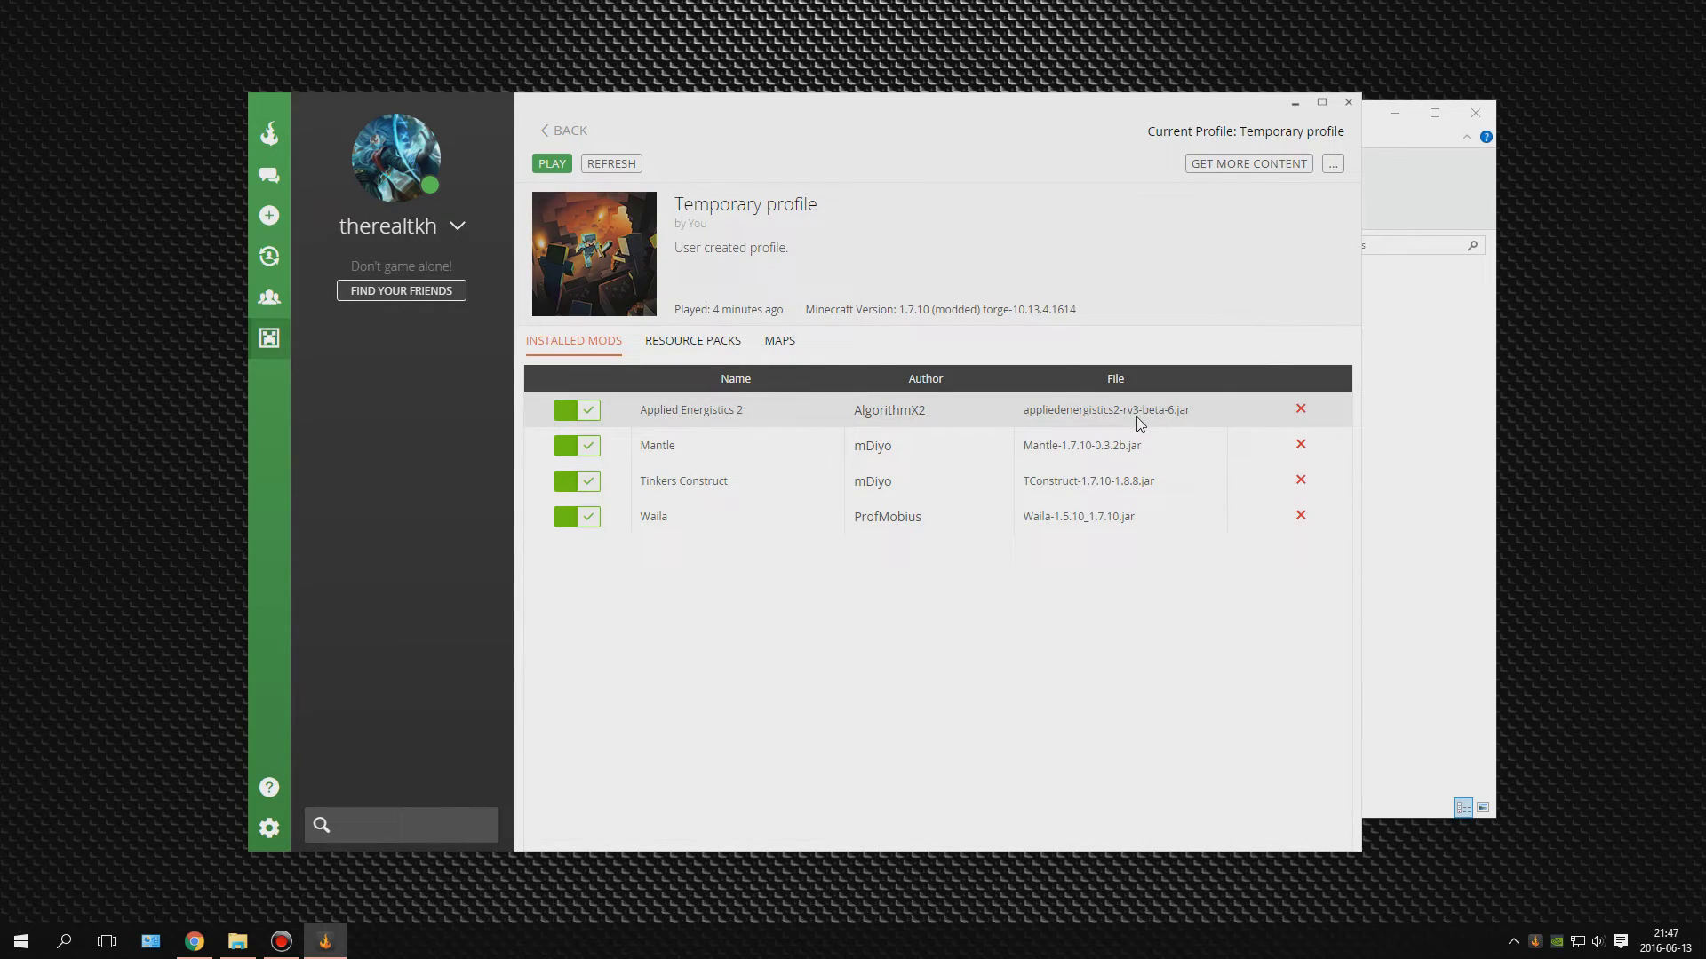
pyautogui.hotkey('alt', 'Tab')
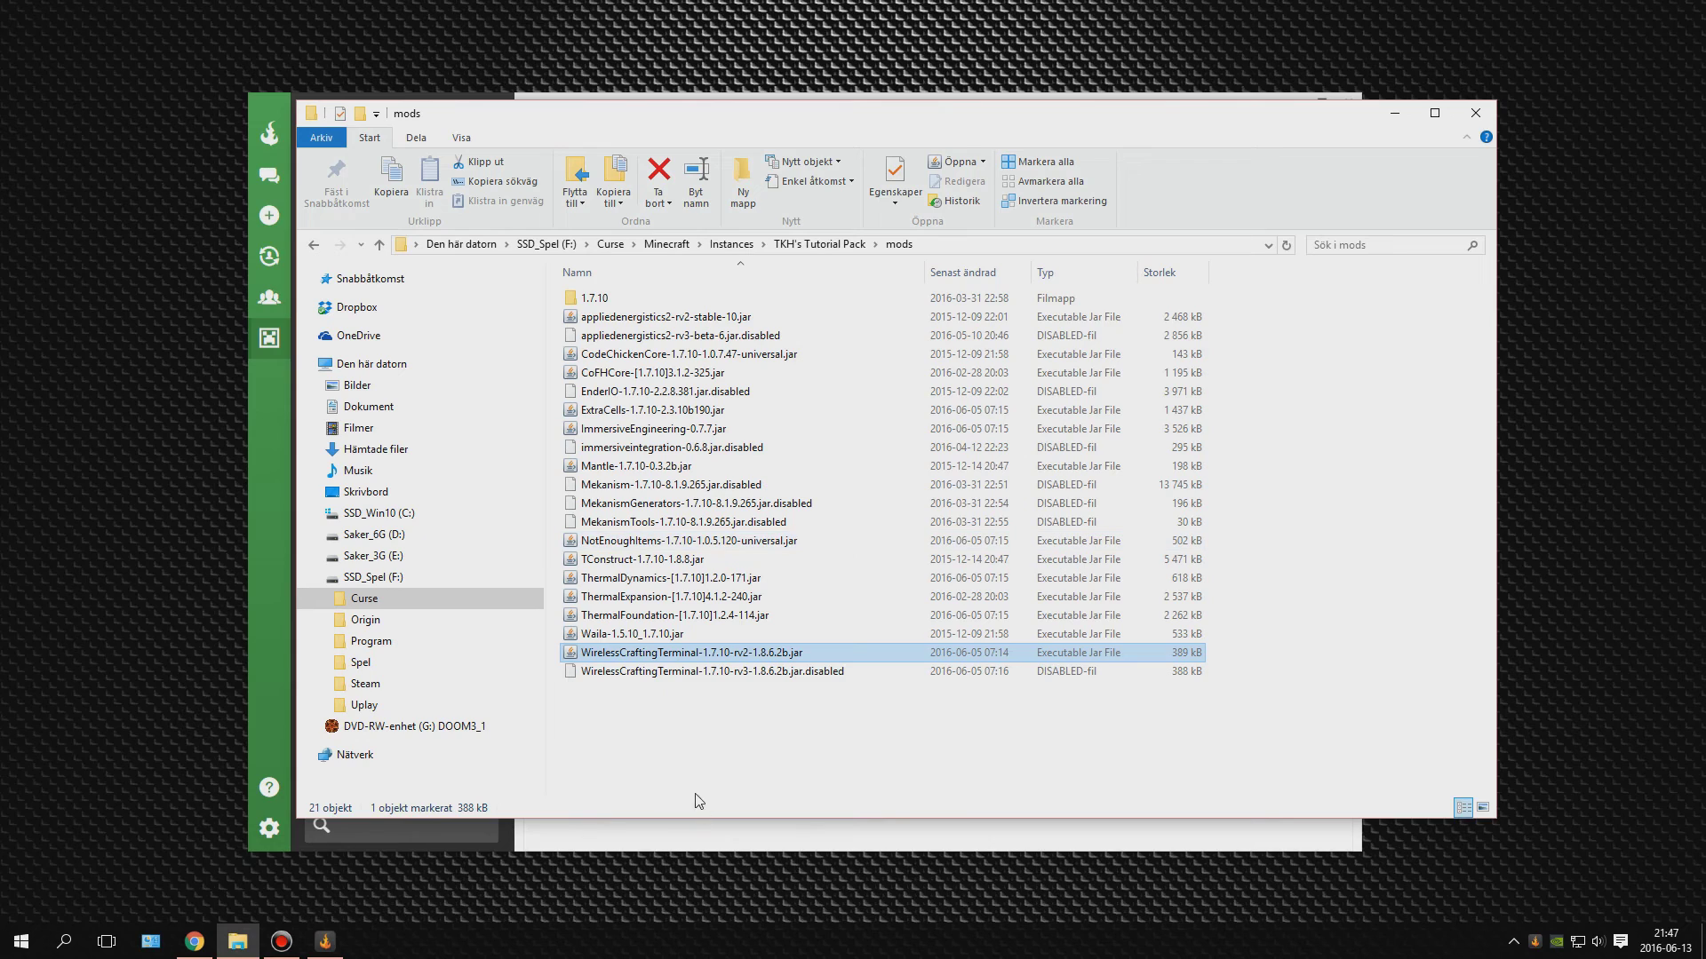
pyautogui.click(593, 673)
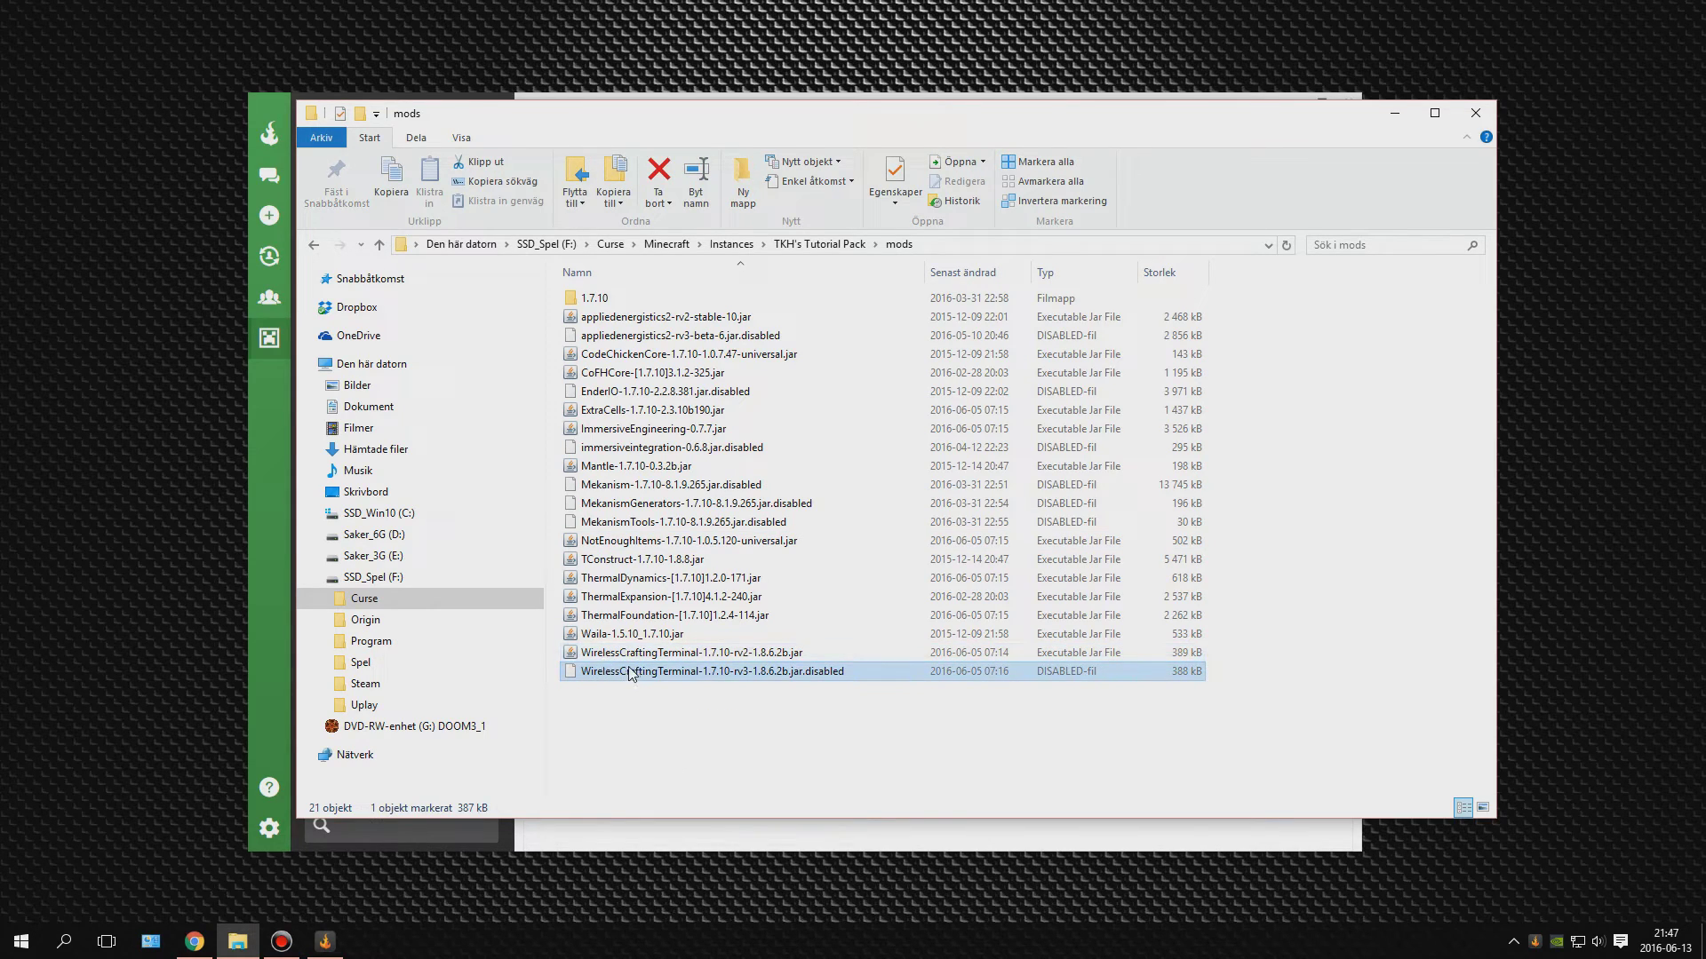